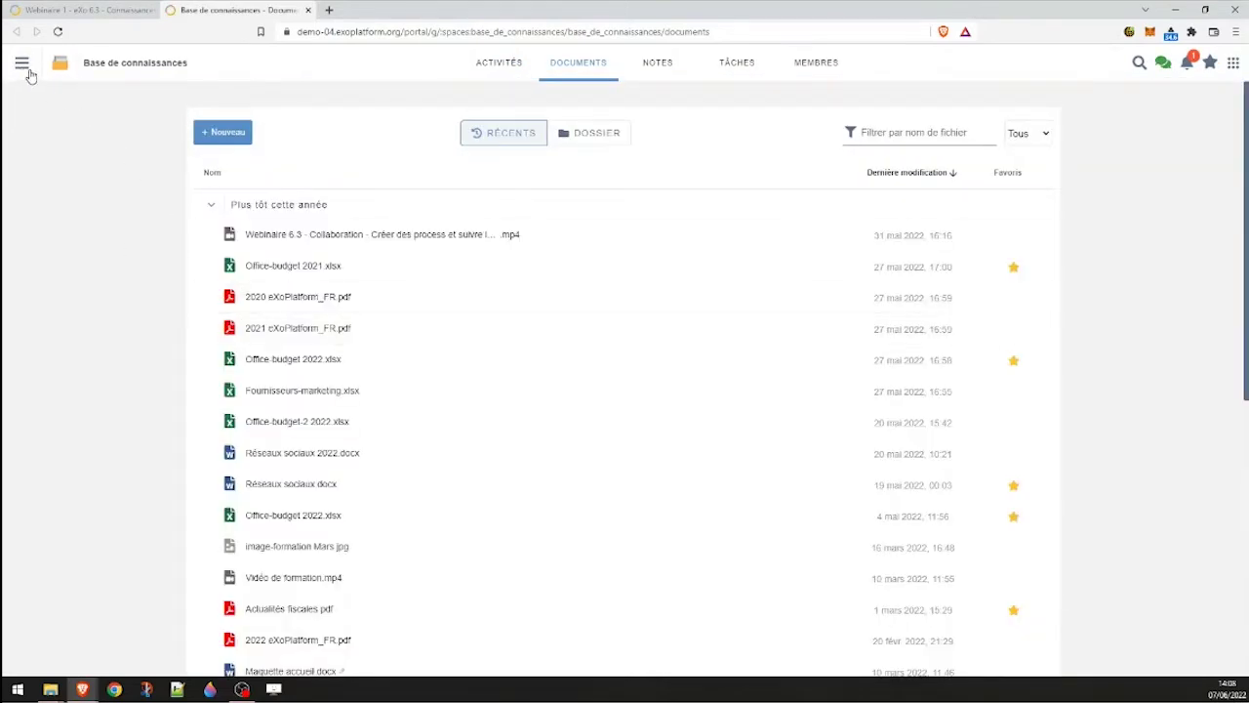
- Filter the knowledge base documents by the file name "budget" and clear the filter after viewing the matches
{"action": "left_click", "coordinate": [22, 64]}
{"action": "left_click", "coordinate": [340, 116]}
{"action": "left_click", "coordinate": [934, 136]}
{"action": "type", "text": "budget"}
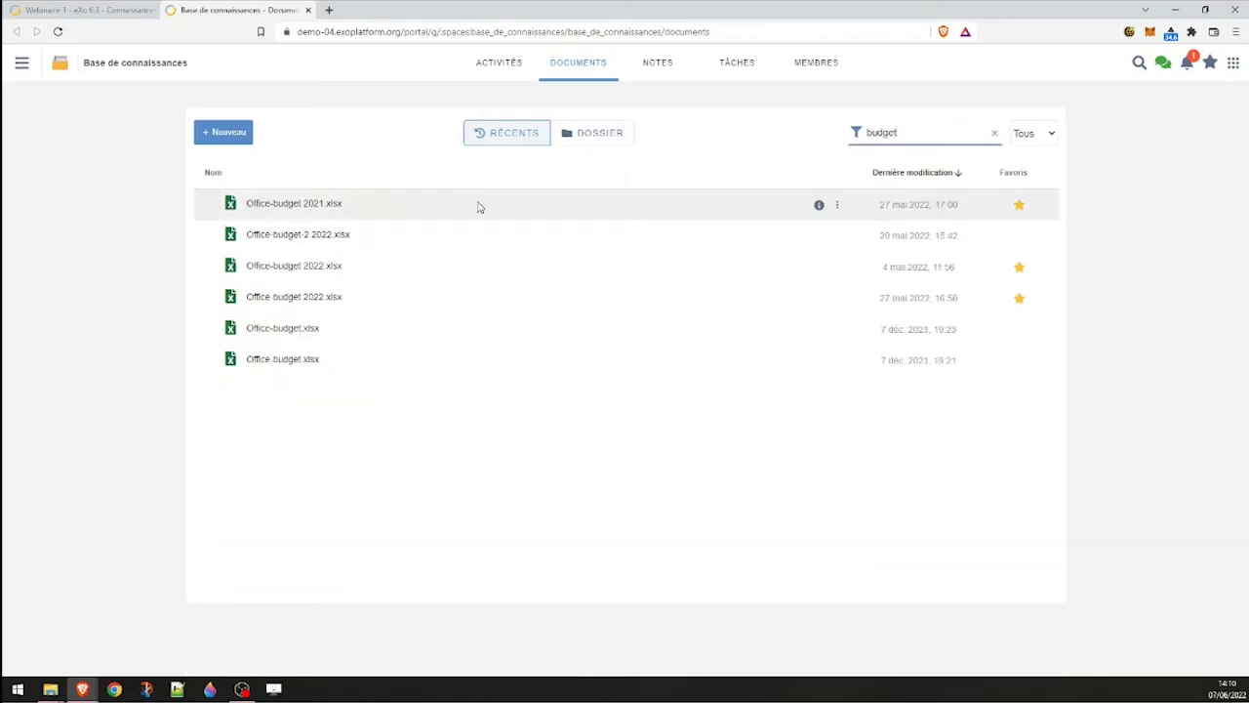
{"action": "left_click", "coordinate": [990, 134]}
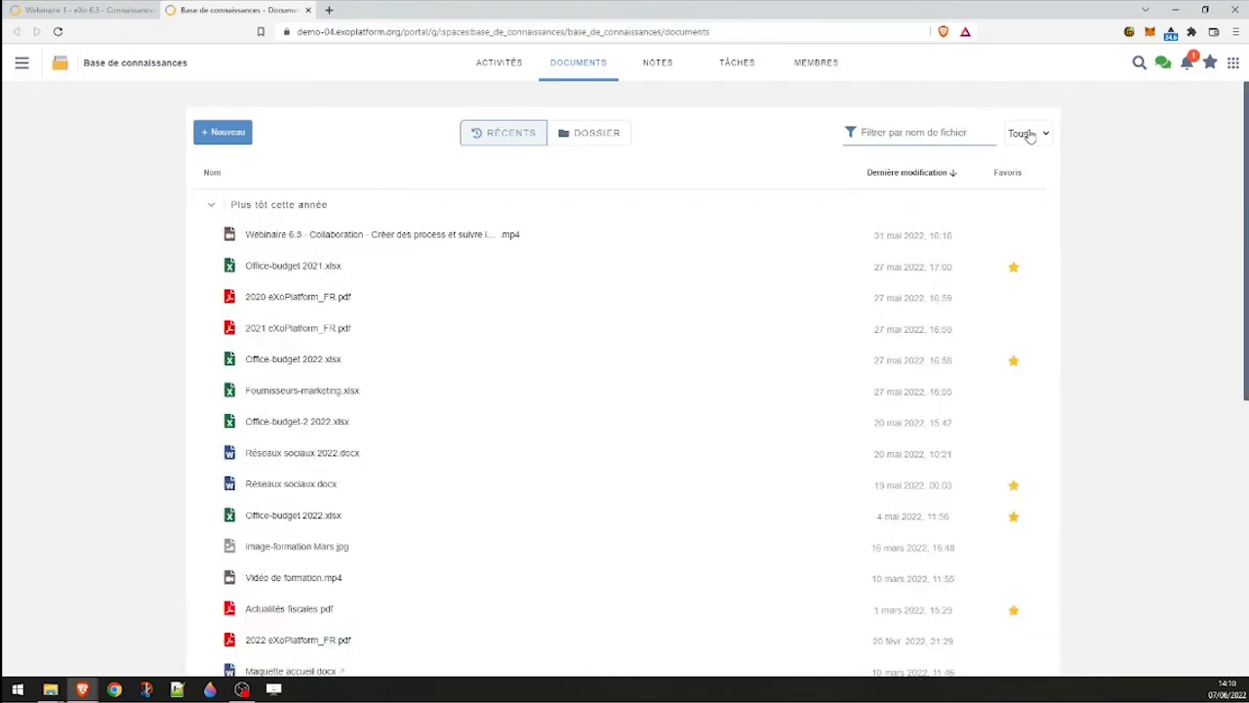
- View only the Favoris documents, return to Tous, and switch the last-modified sorting to oldest first and back
{"action": "left_click", "coordinate": [1031, 134]}
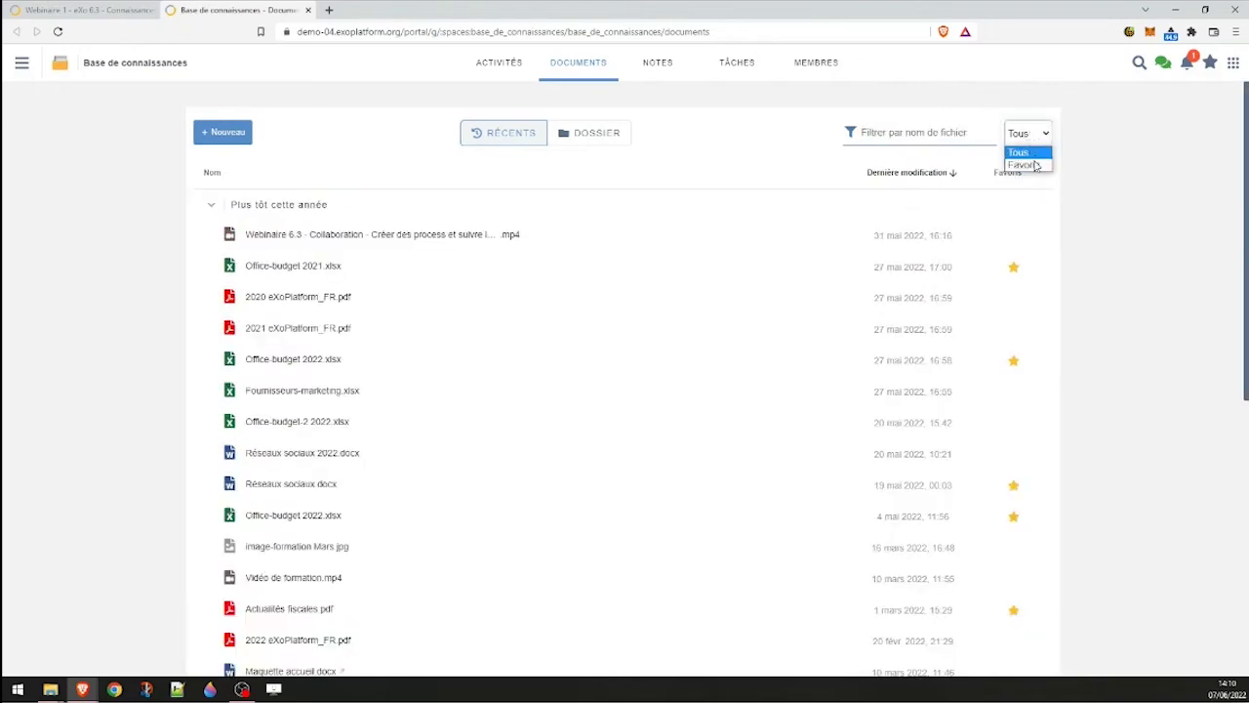
{"action": "left_click", "coordinate": [1037, 166]}
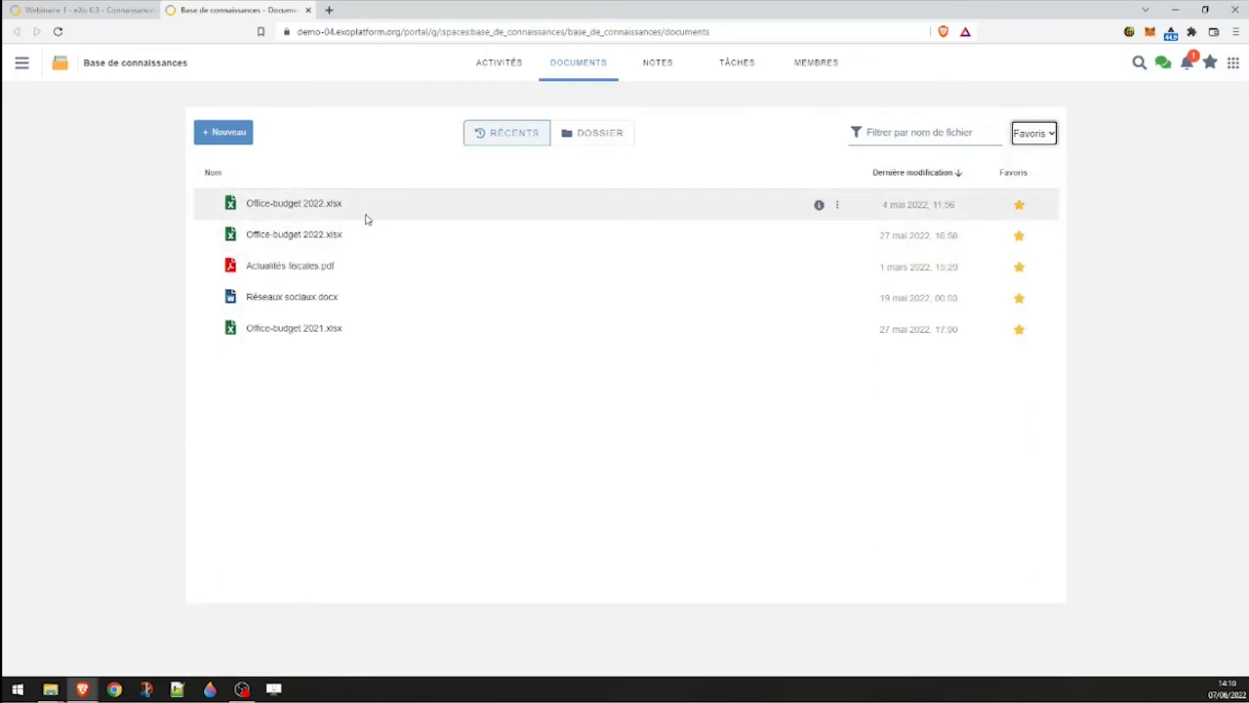
{"action": "left_click", "coordinate": [1037, 134]}
{"action": "left_click", "coordinate": [1034, 152]}
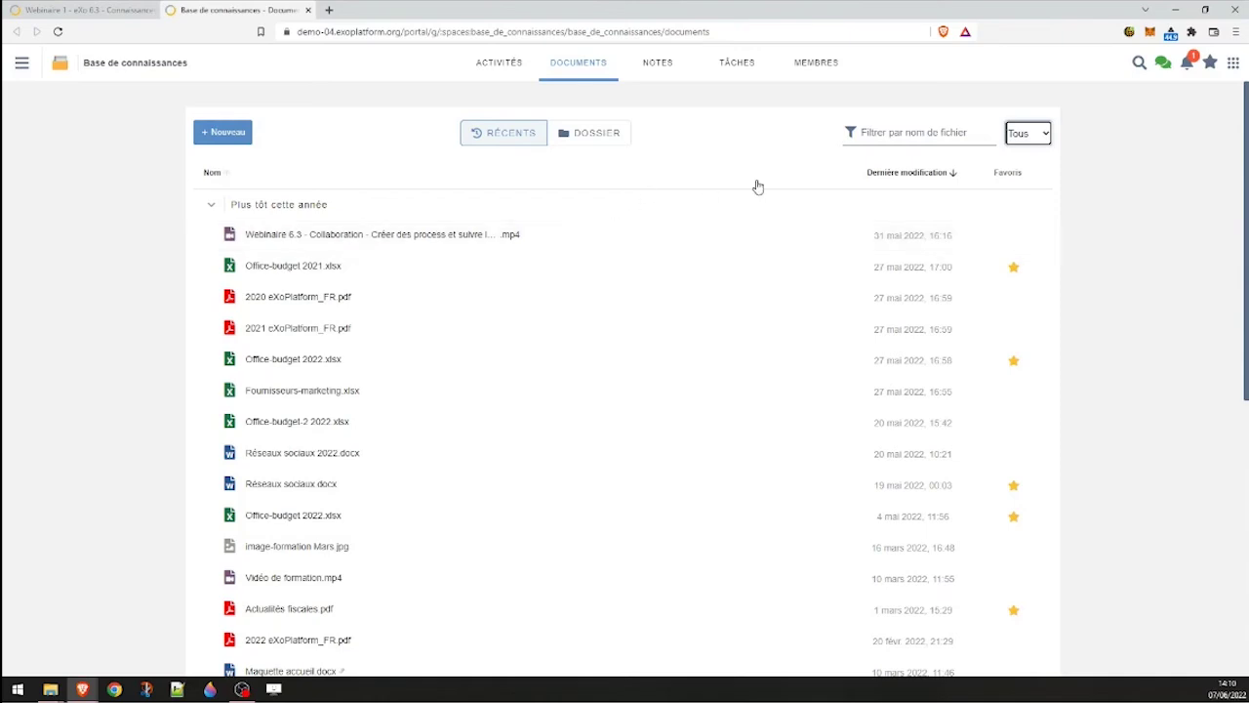
{"action": "left_click", "coordinate": [954, 173]}
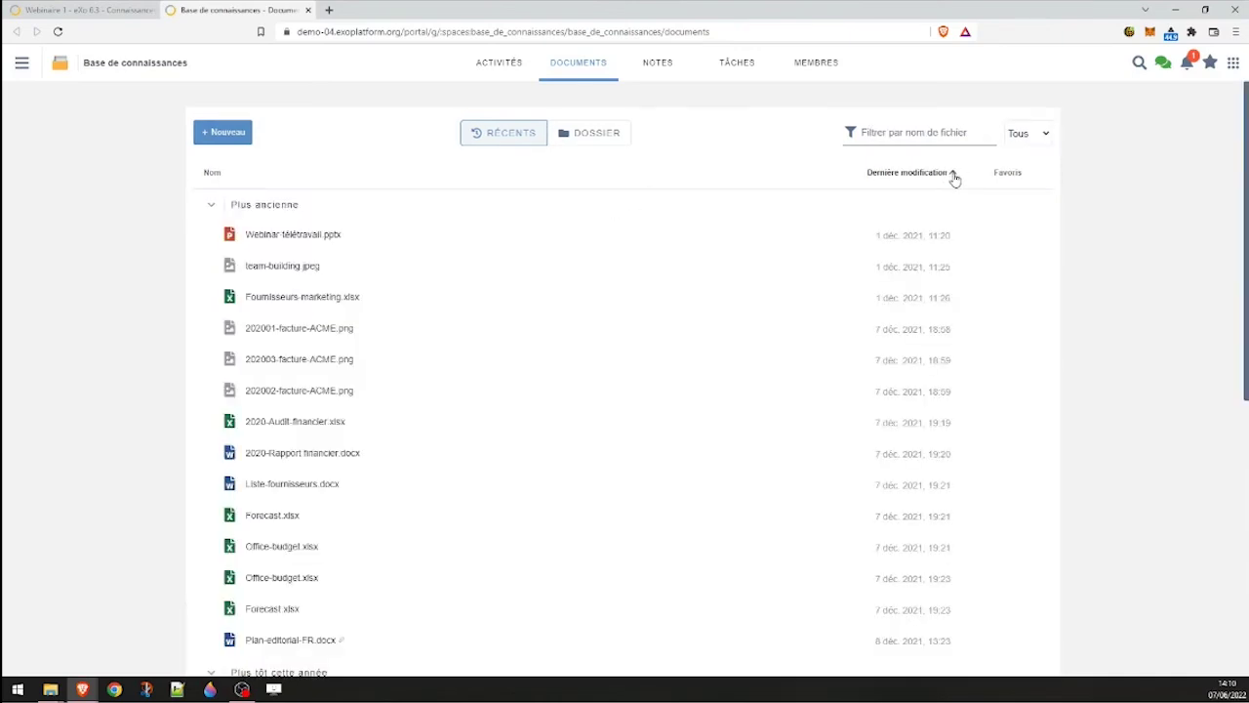
{"action": "left_click", "coordinate": [953, 176]}
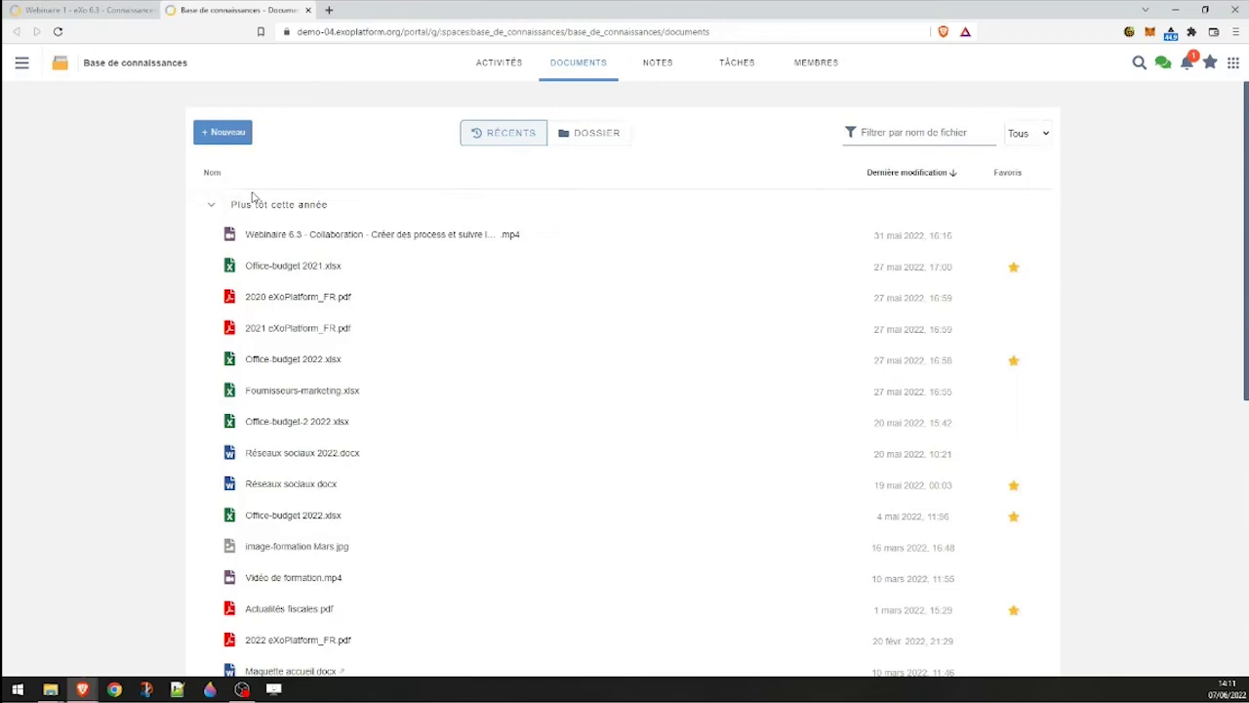
- Preview Réseaux sociaux 2022.docx, open it in the document editor, and close both to return to the document list
{"action": "left_click", "coordinate": [330, 454]}
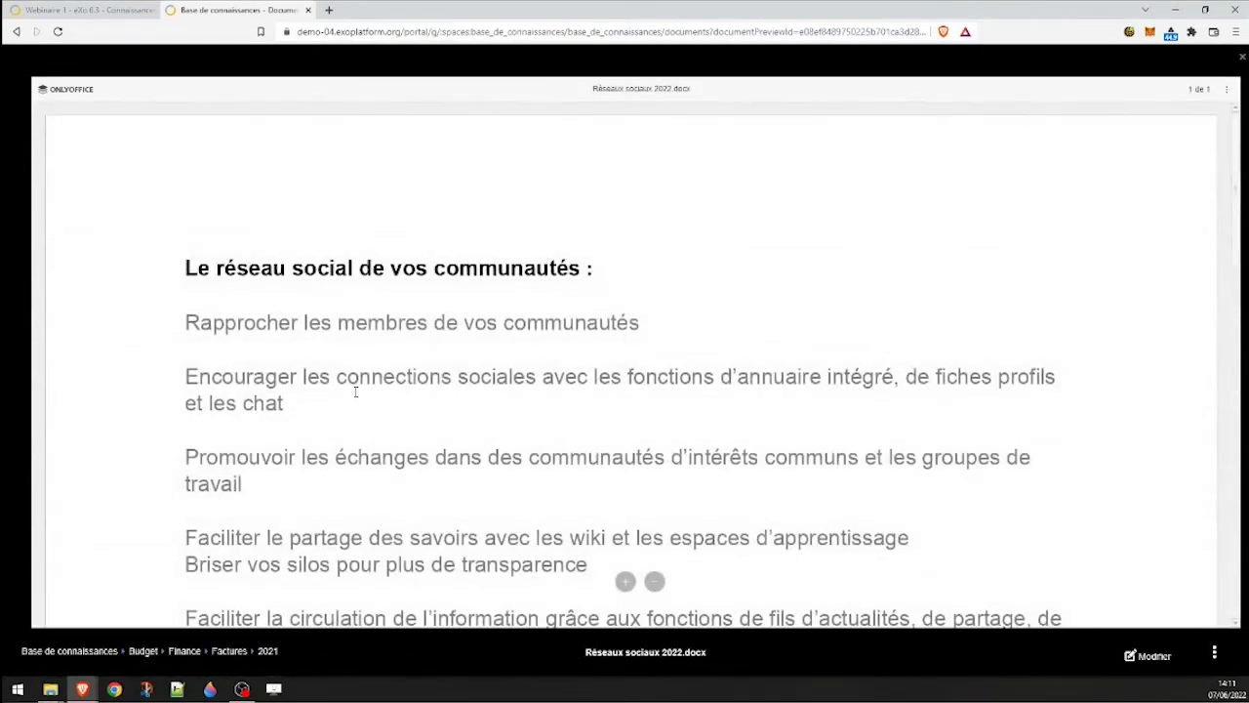
{"action": "scroll", "coordinate": [354, 399], "scroll_direction": "down", "scroll_amount": 5}
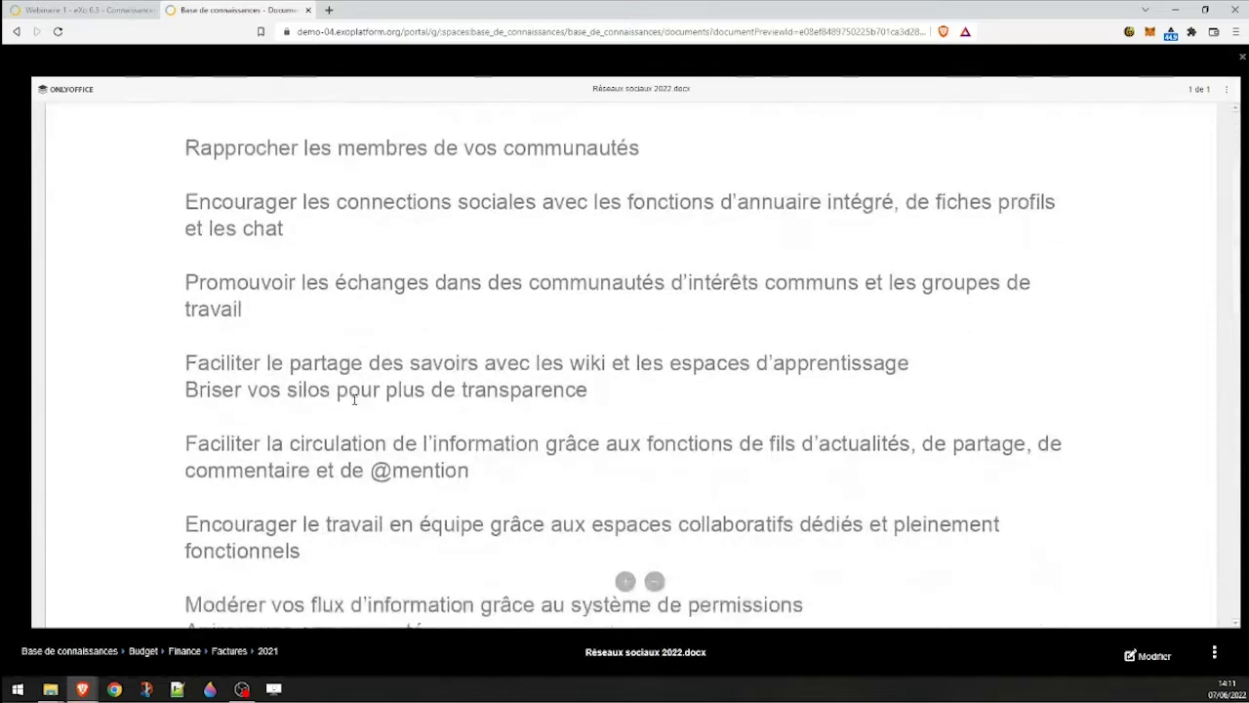
{"action": "scroll", "coordinate": [354, 399], "scroll_direction": "up", "scroll_amount": 5}
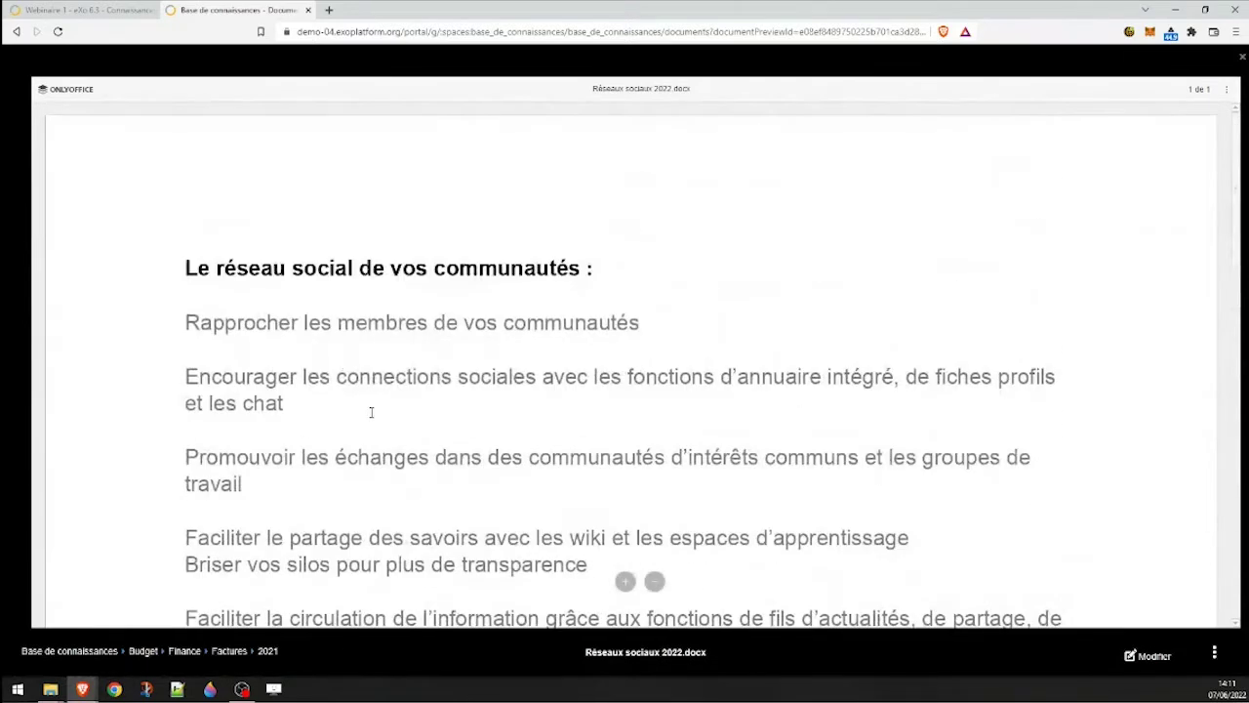
{"action": "left_click", "coordinate": [1151, 657]}
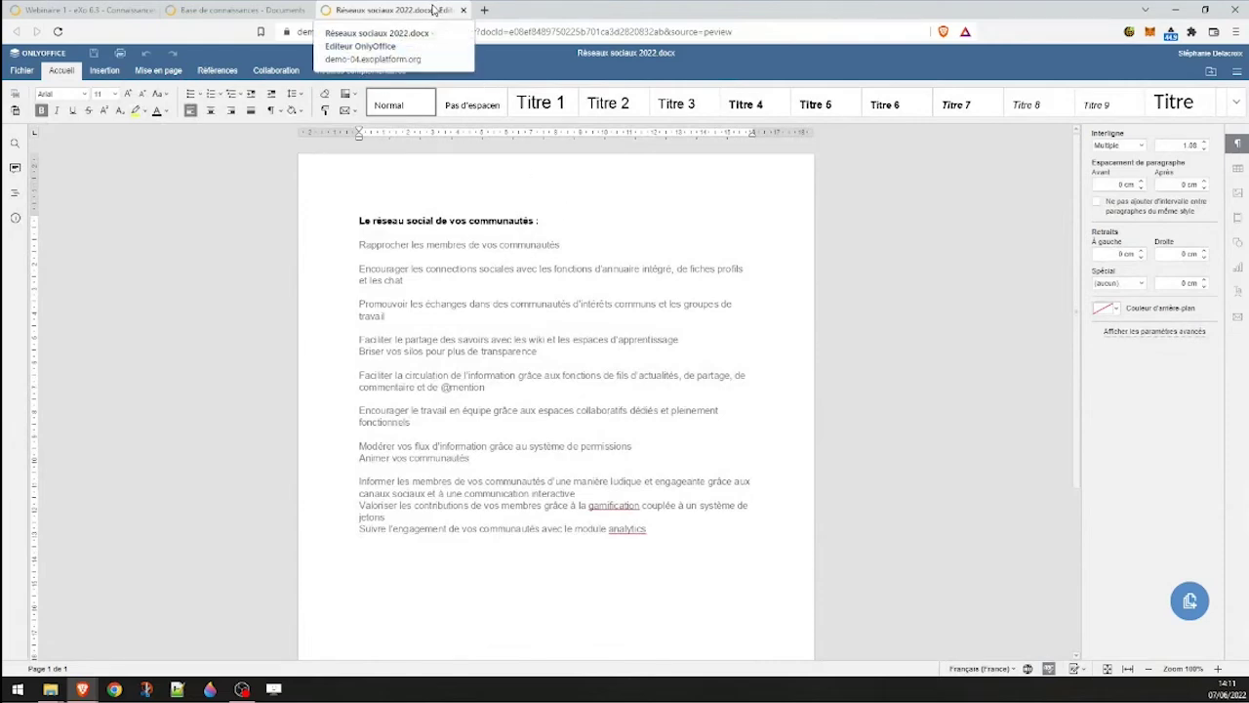
{"action": "left_click", "coordinate": [464, 10]}
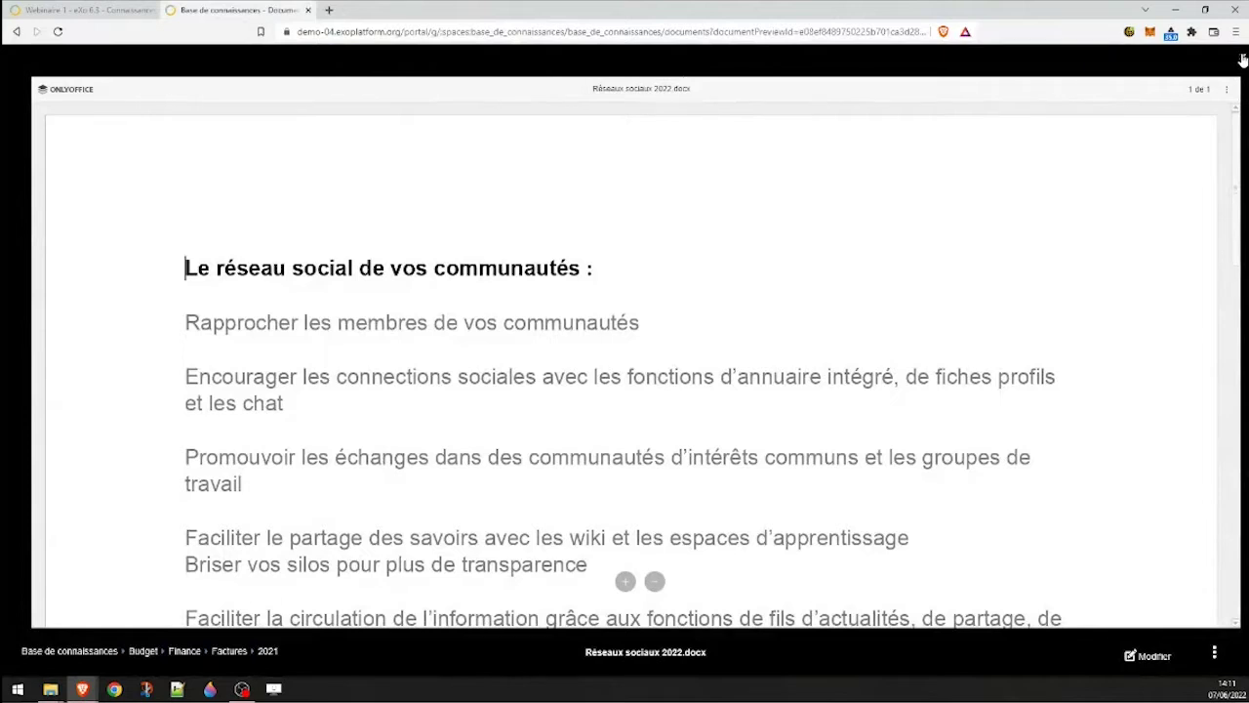
{"action": "left_click", "coordinate": [1242, 60]}
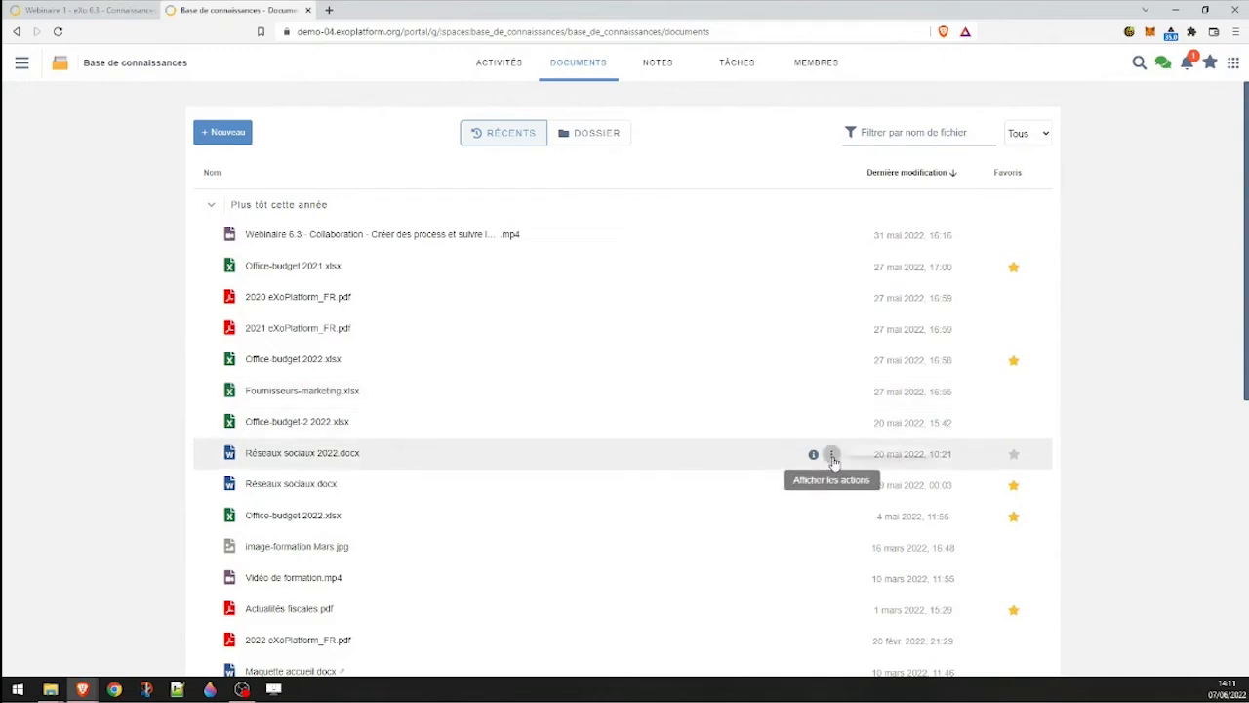
- Copy the link to Réseaux sociaux 2022.docx and open the file for editing, returning to the document list
{"action": "left_click", "coordinate": [832, 455]}
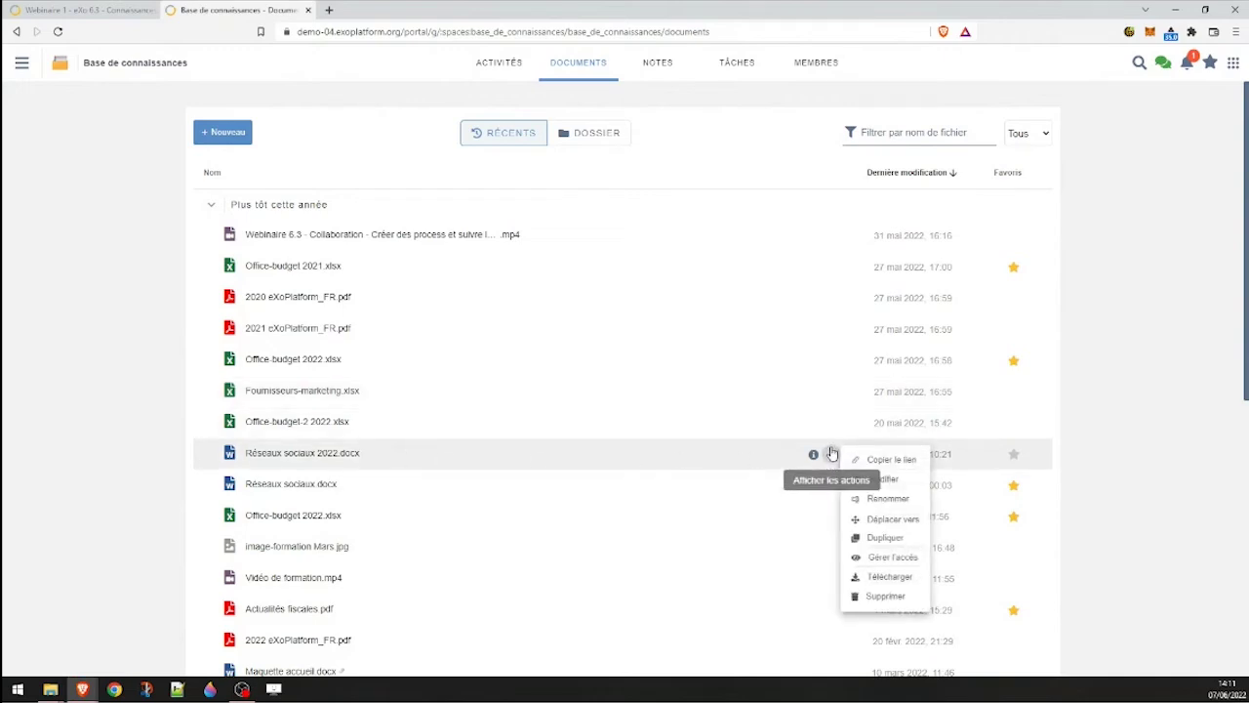
{"action": "left_click", "coordinate": [892, 460]}
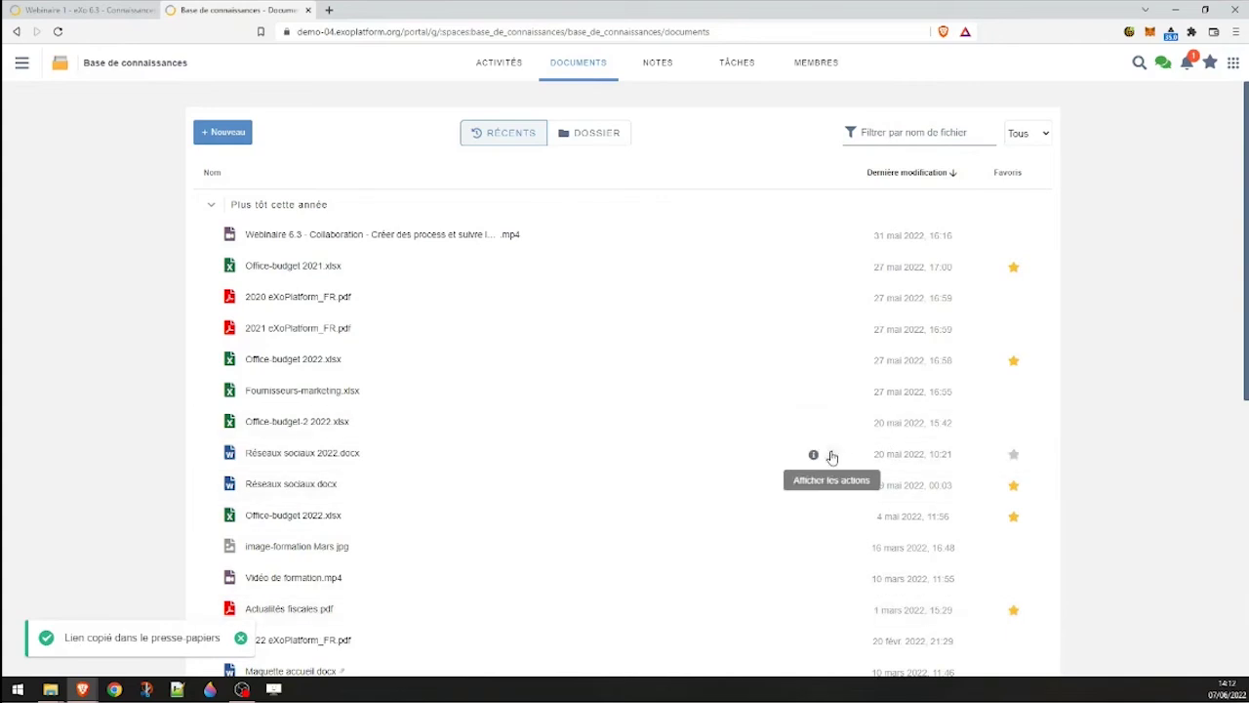
{"action": "left_click", "coordinate": [832, 455]}
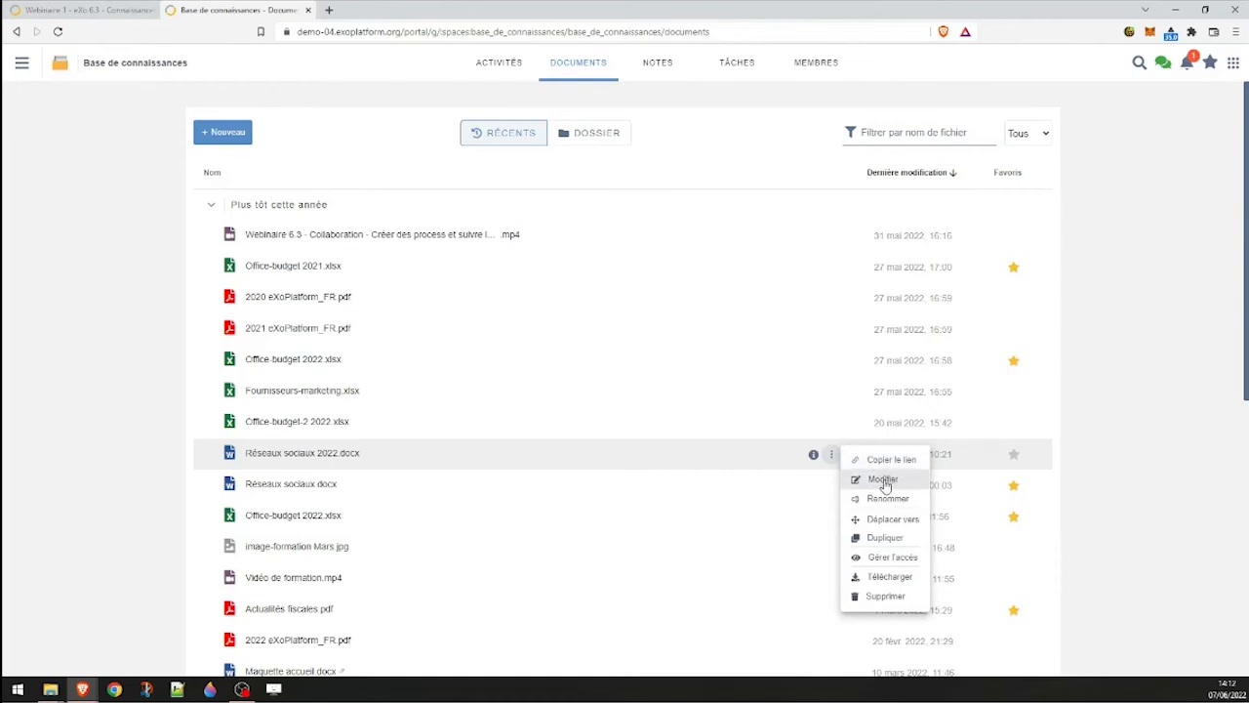
{"action": "left_click", "coordinate": [884, 481]}
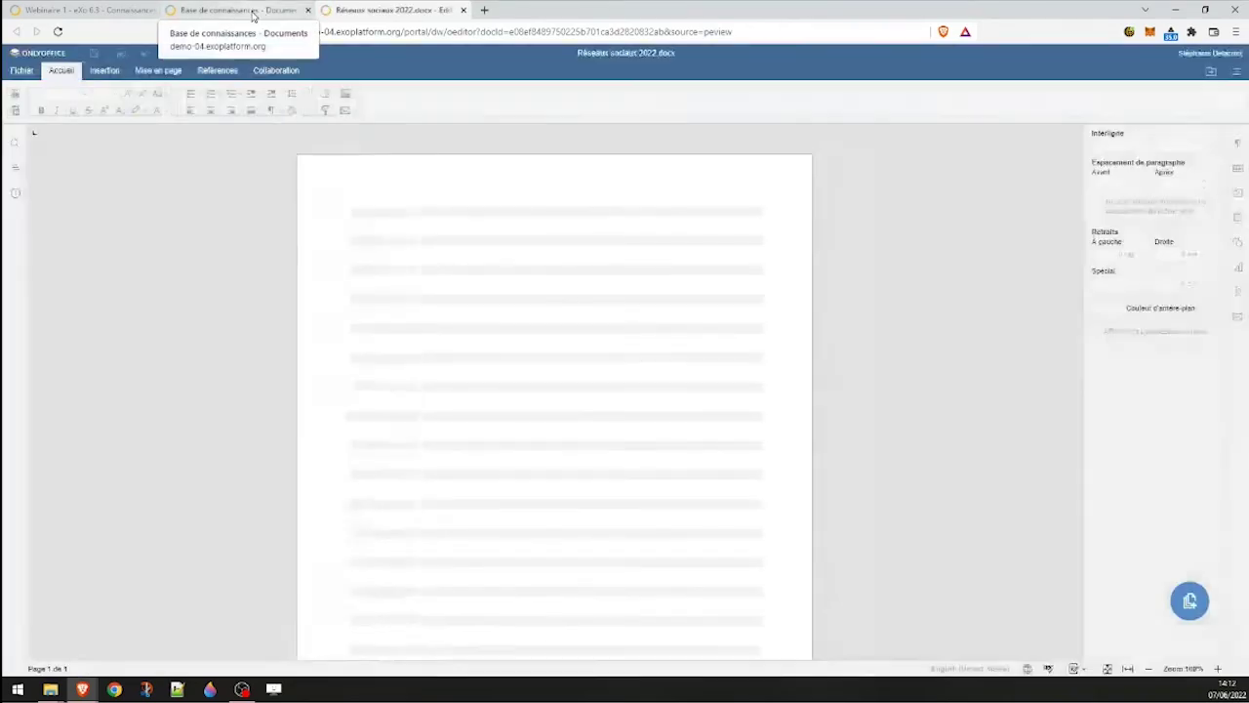
{"action": "left_click", "coordinate": [250, 14]}
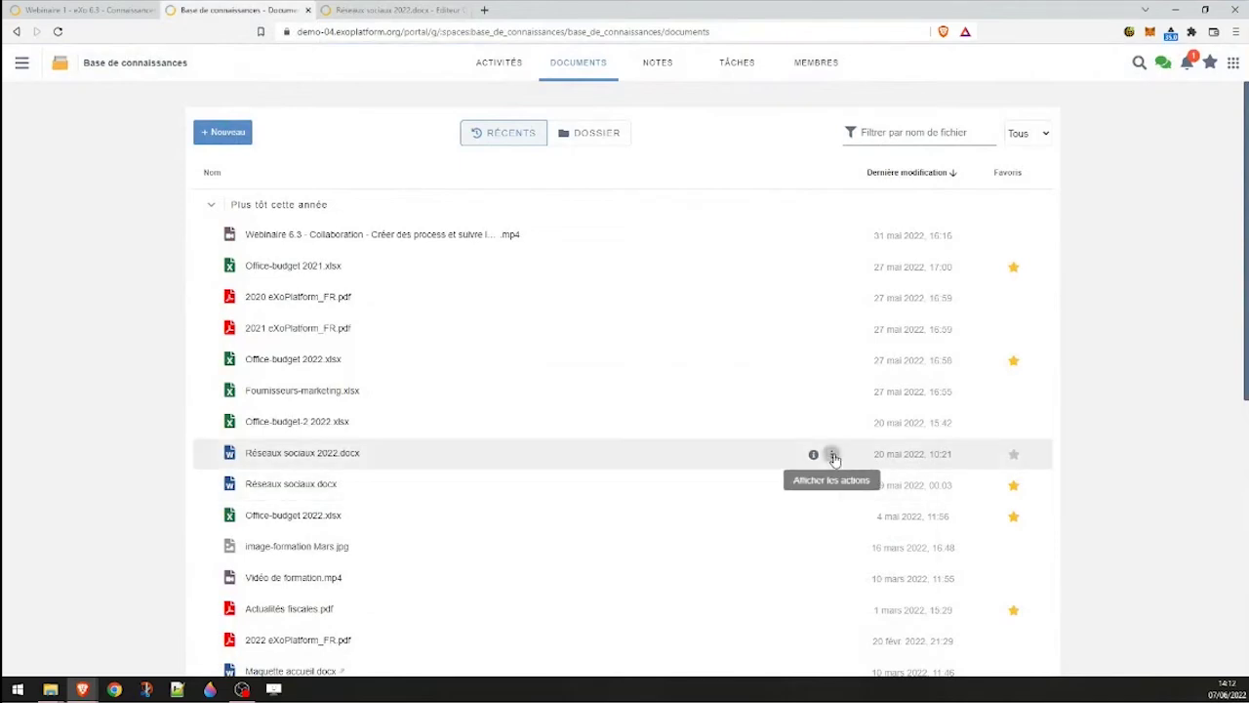
- Open the access rights of Réseaux sociaux 2022.docx and add a colleague by name as collaborator
{"action": "left_click", "coordinate": [831, 454]}
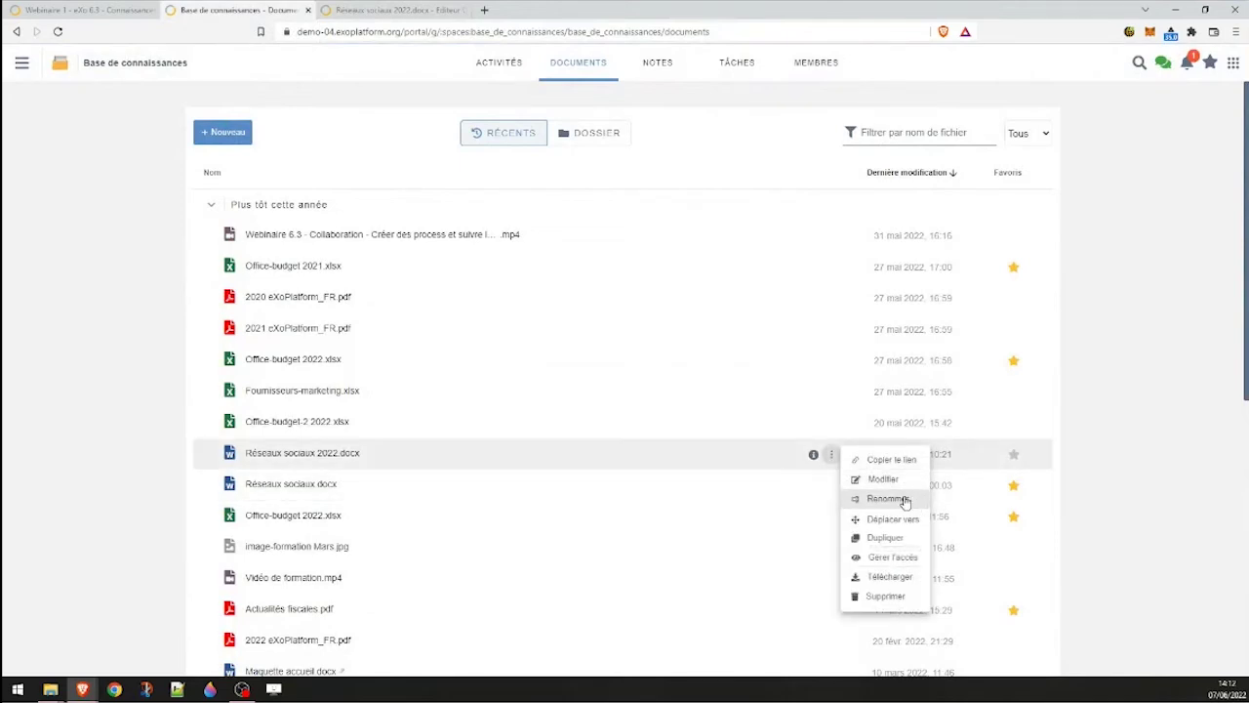
{"action": "scroll", "coordinate": [898, 502], "scroll_direction": "down", "scroll_amount": 1}
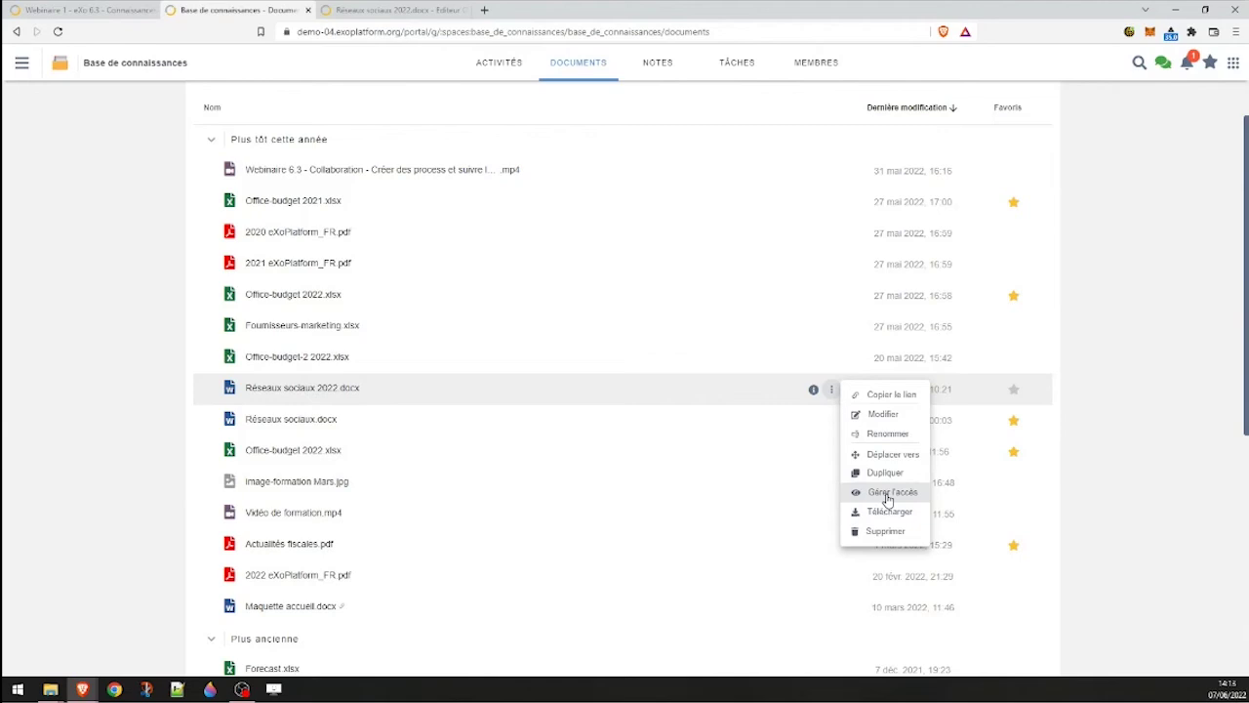
{"action": "left_click", "coordinate": [890, 493]}
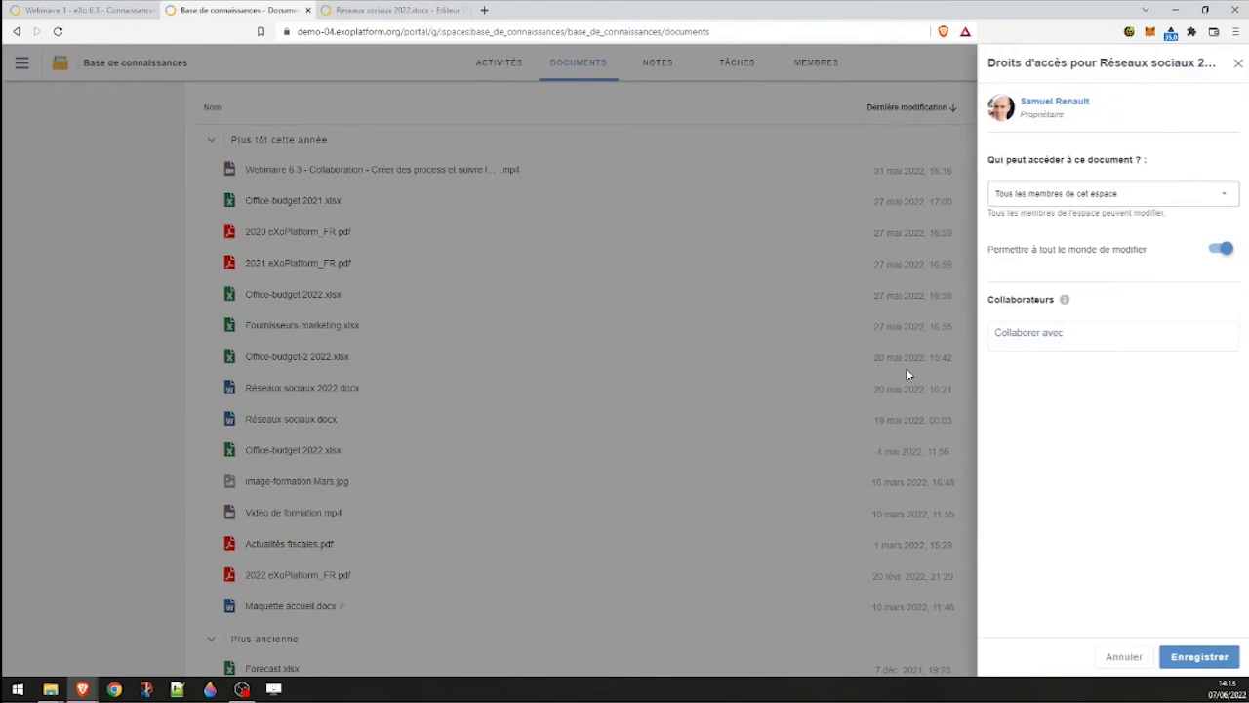
{"action": "left_click", "coordinate": [1067, 340]}
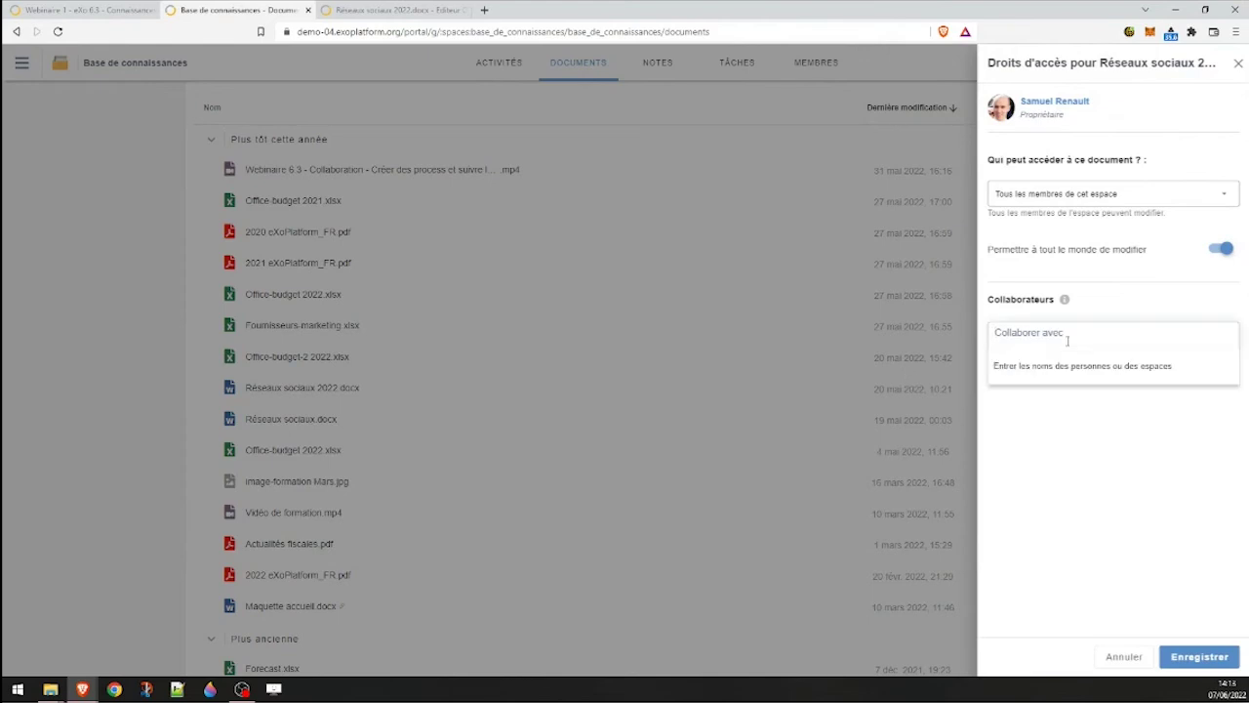
{"action": "type", "text": "marwen"}
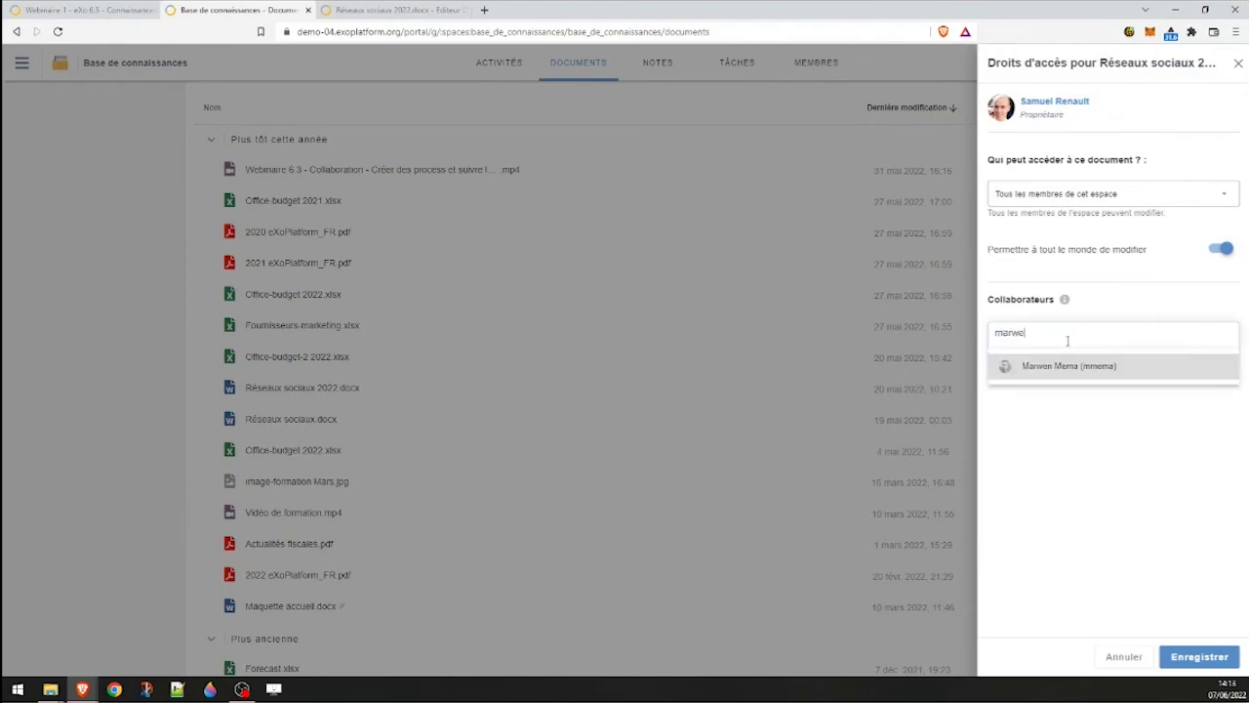
{"action": "left_click", "coordinate": [1070, 369]}
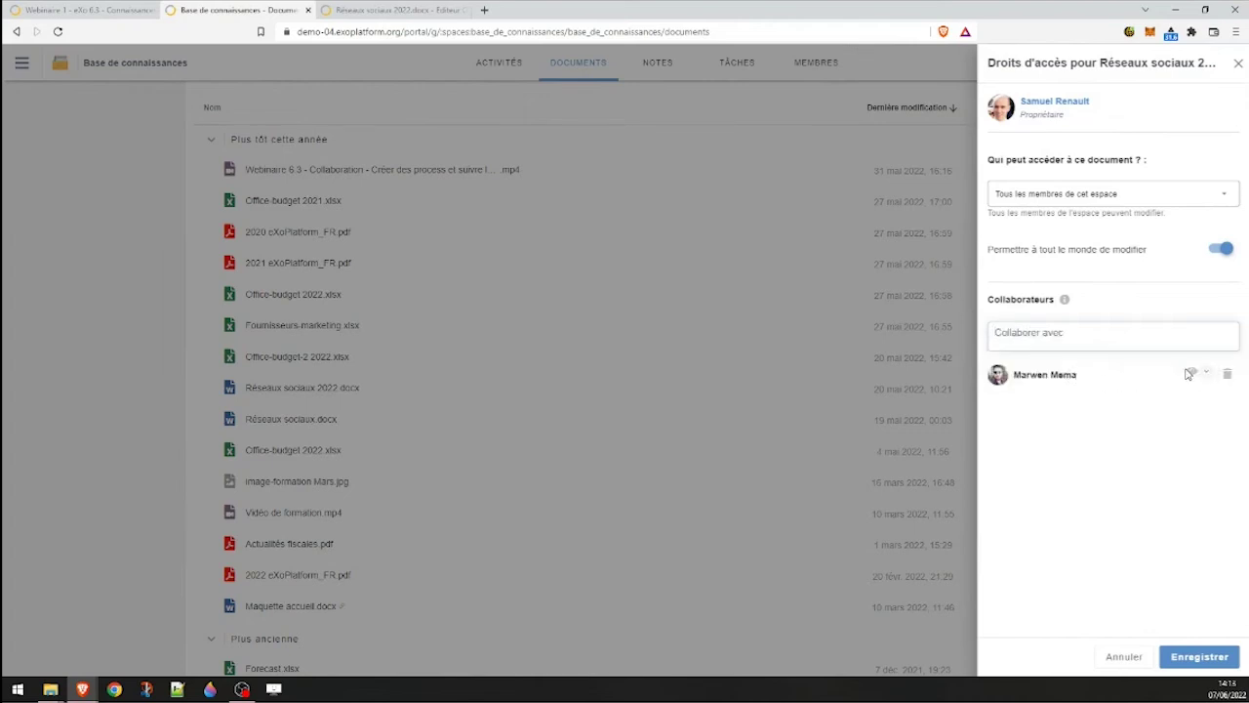
{"action": "left_click", "coordinate": [1207, 376]}
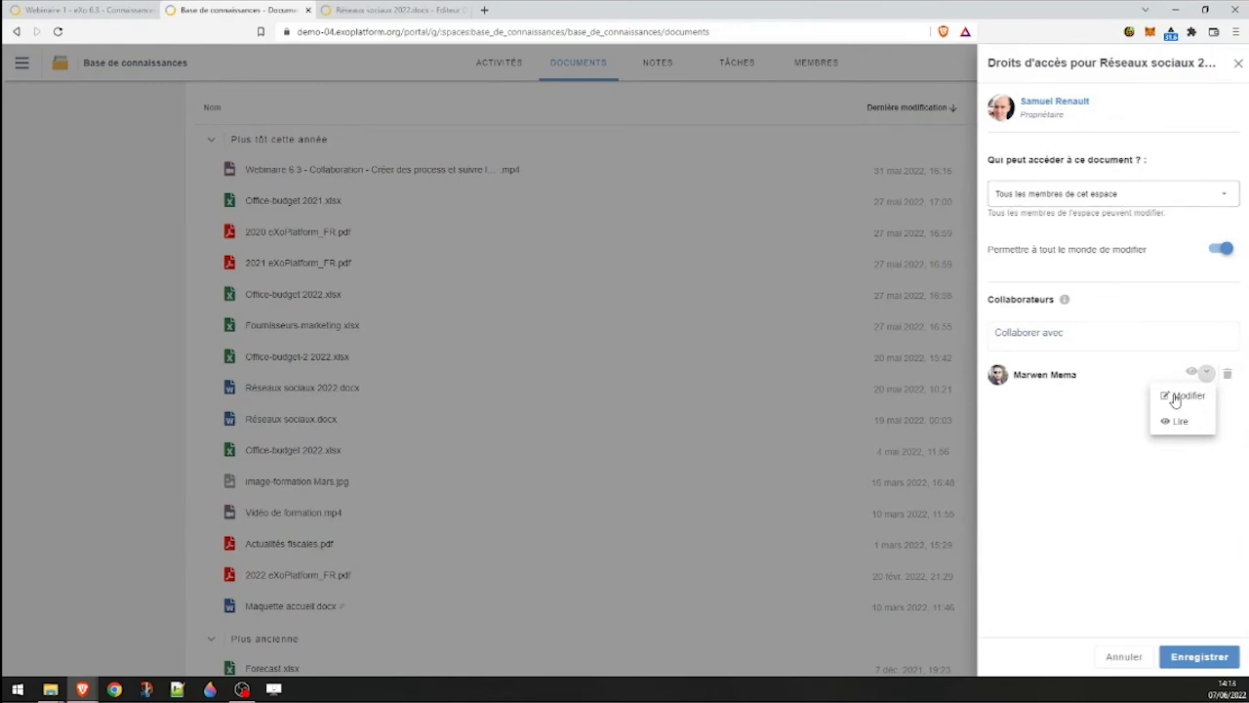
{"action": "left_click", "coordinate": [1042, 333]}
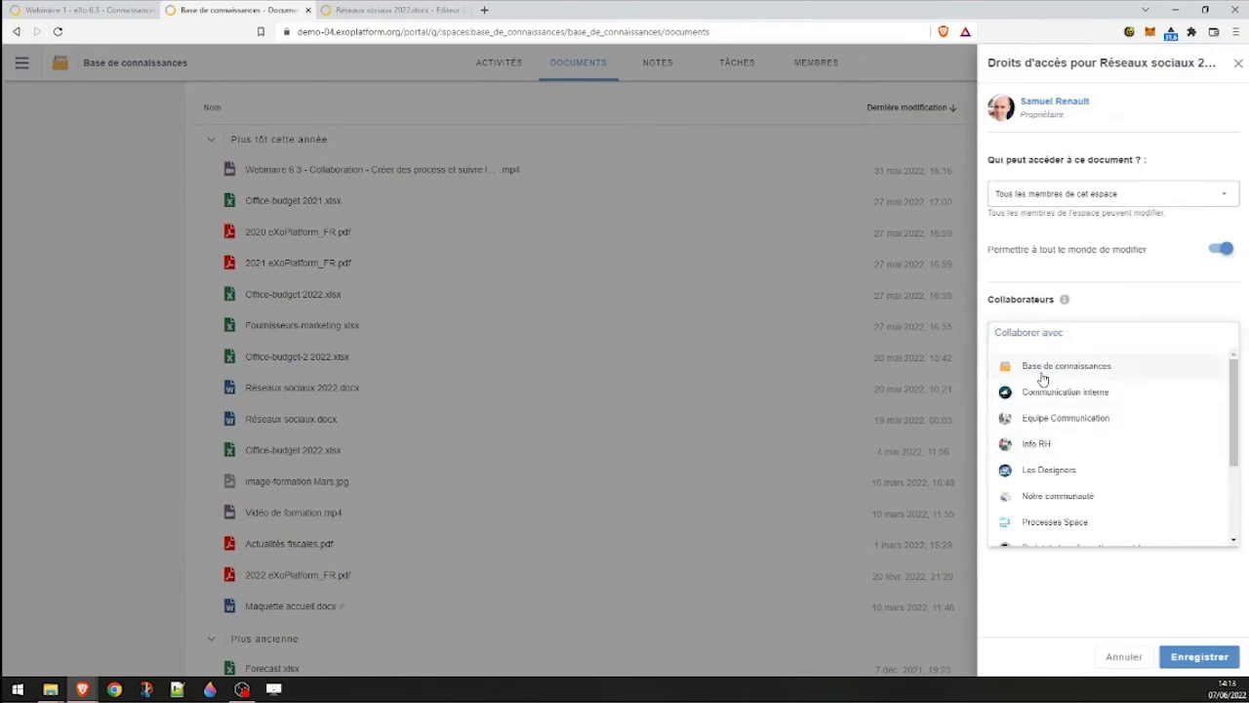
{"action": "left_click", "coordinate": [1094, 309]}
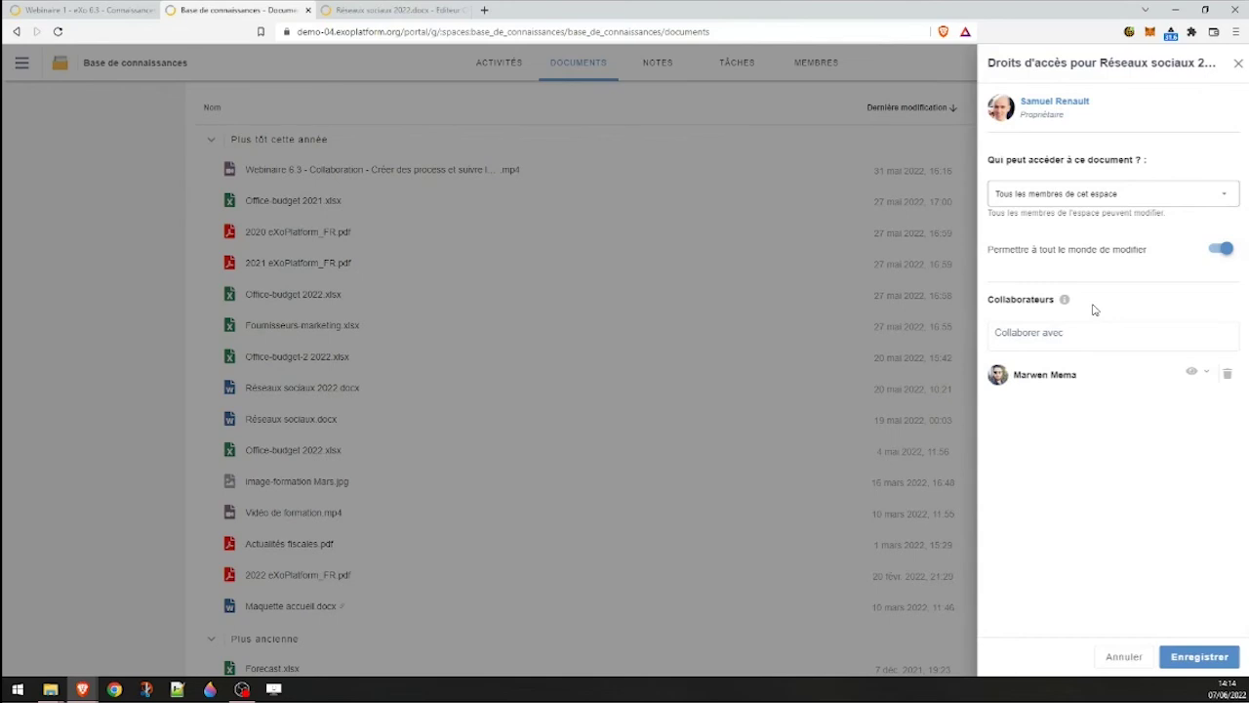
- Turn off editing for everyone and give the added collaborator the Modifier permission
{"action": "left_click", "coordinate": [1220, 252]}
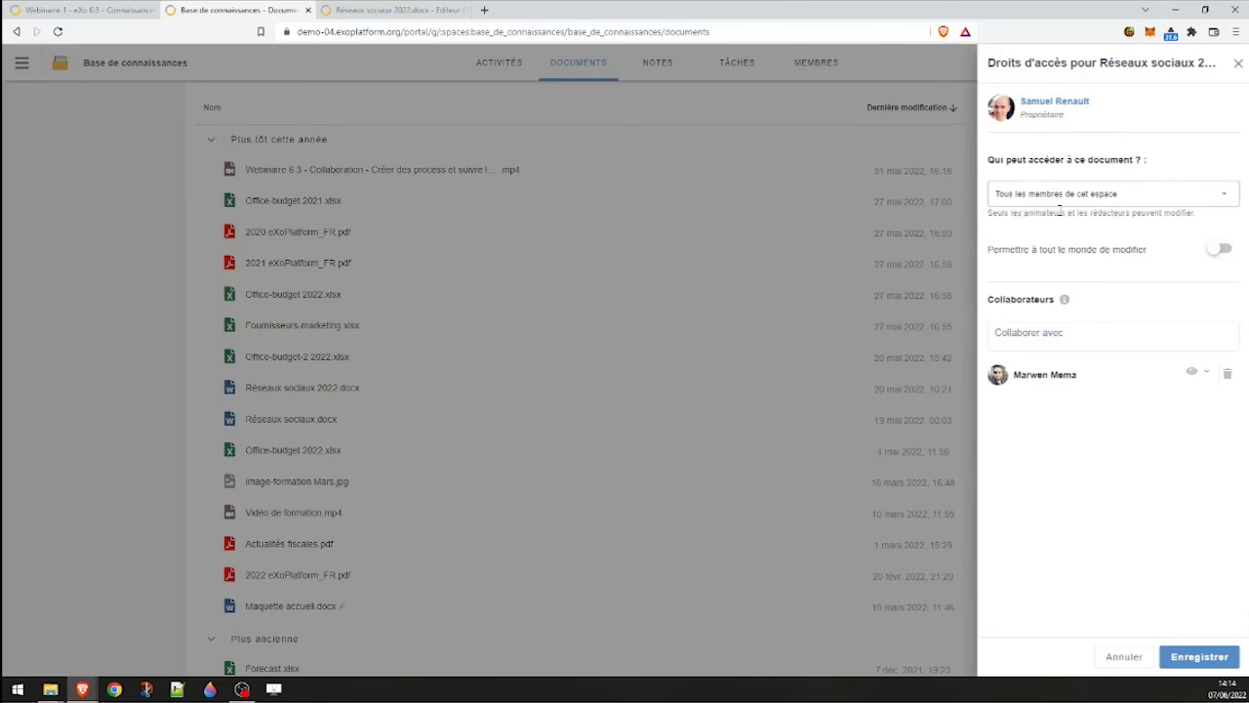
{"action": "left_click", "coordinate": [1203, 377]}
{"action": "left_click", "coordinate": [1189, 396]}
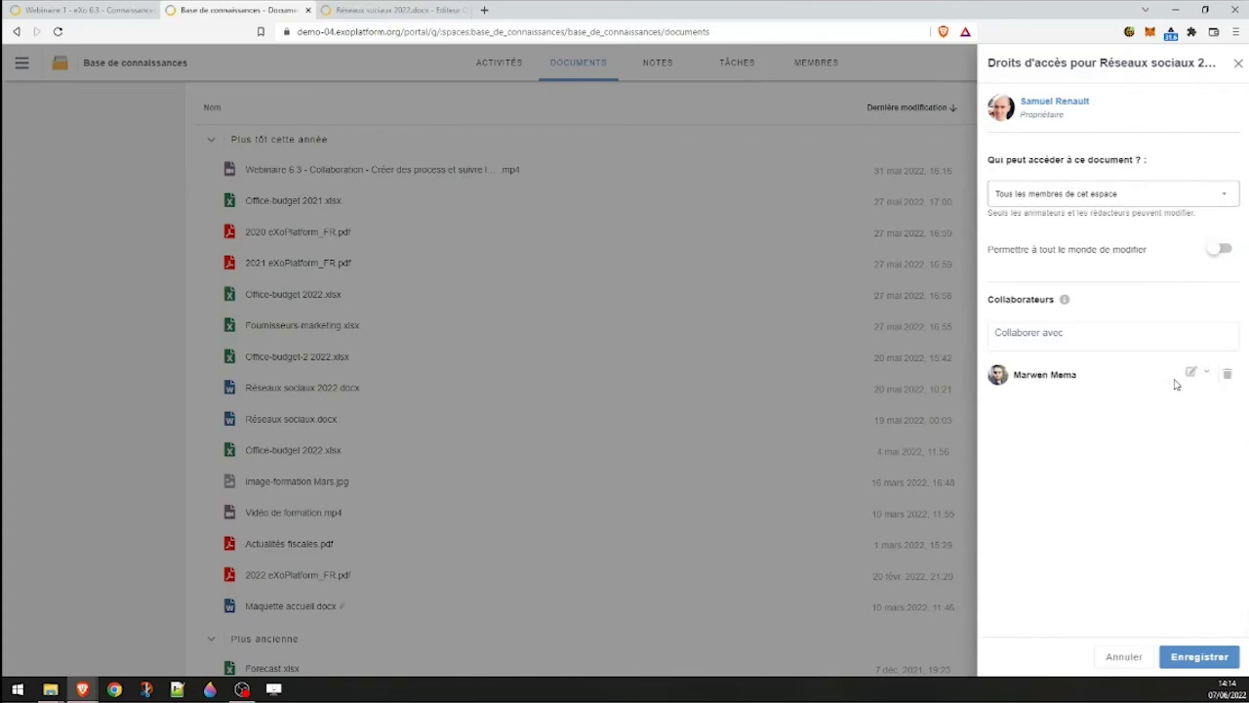
- Restrict document access to "Seuls les collaborateurs désignés" and save the access rights
{"action": "left_click", "coordinate": [1138, 201]}
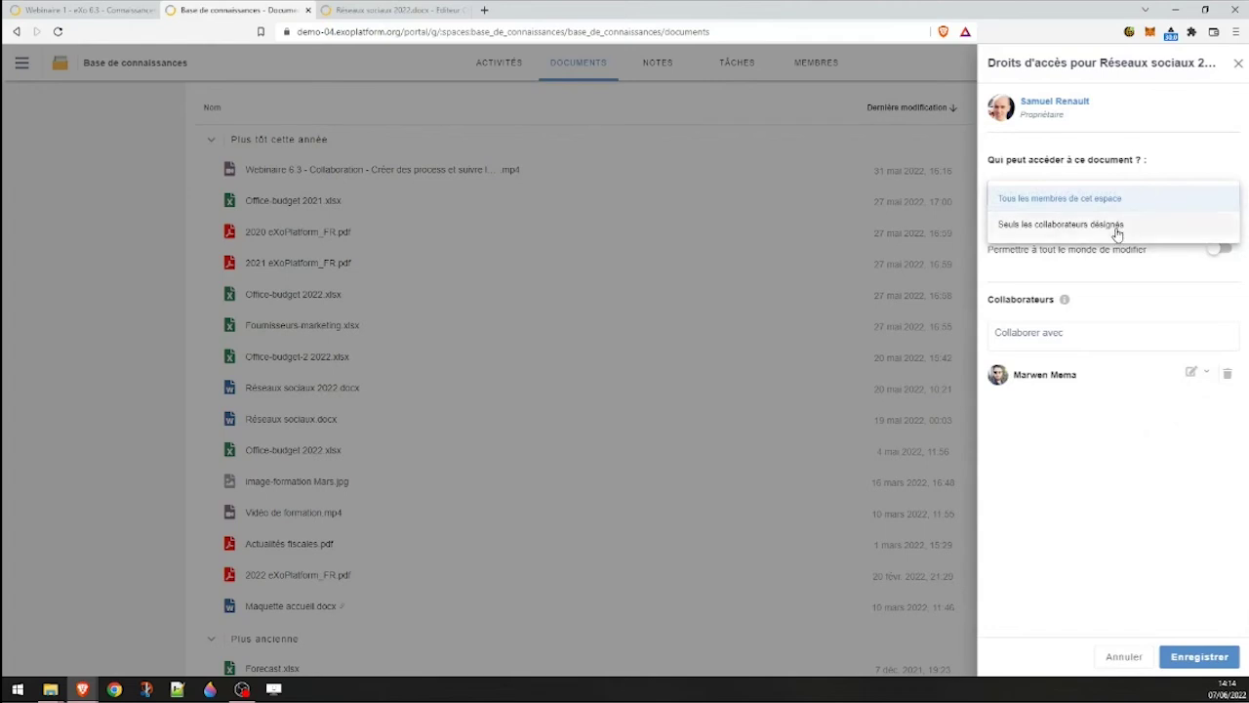
{"action": "left_click", "coordinate": [1118, 226]}
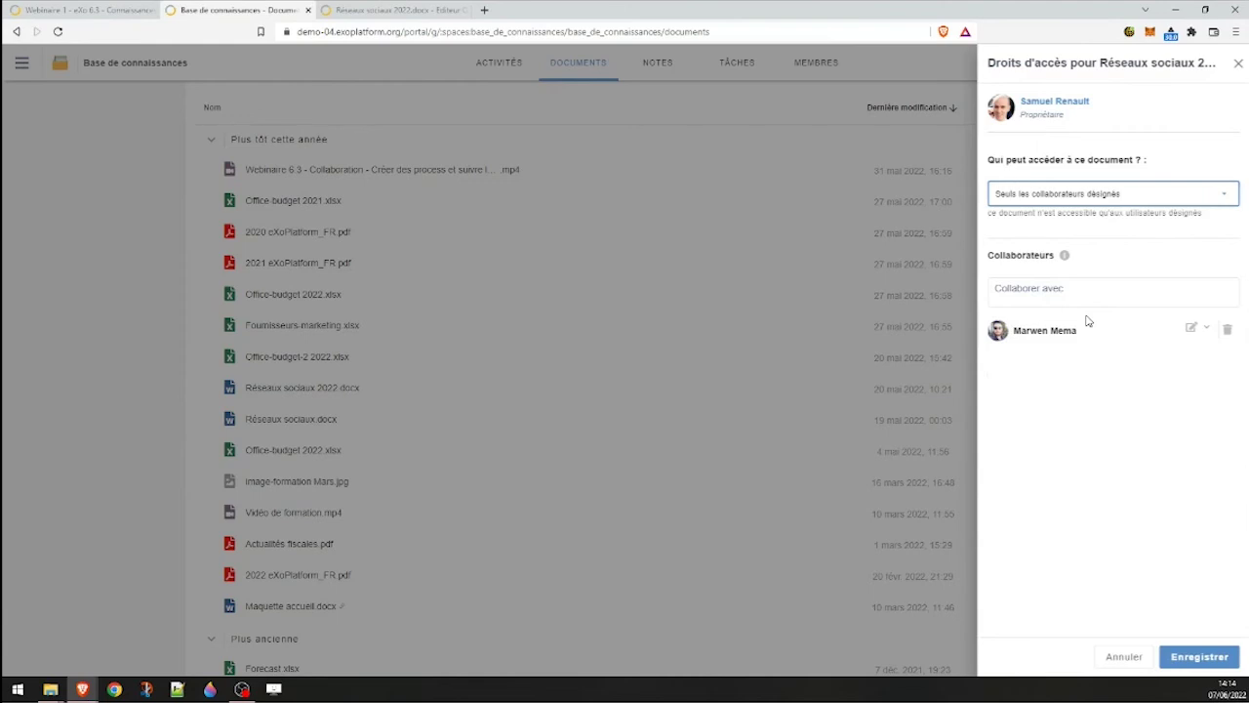
{"action": "left_click", "coordinate": [1187, 660]}
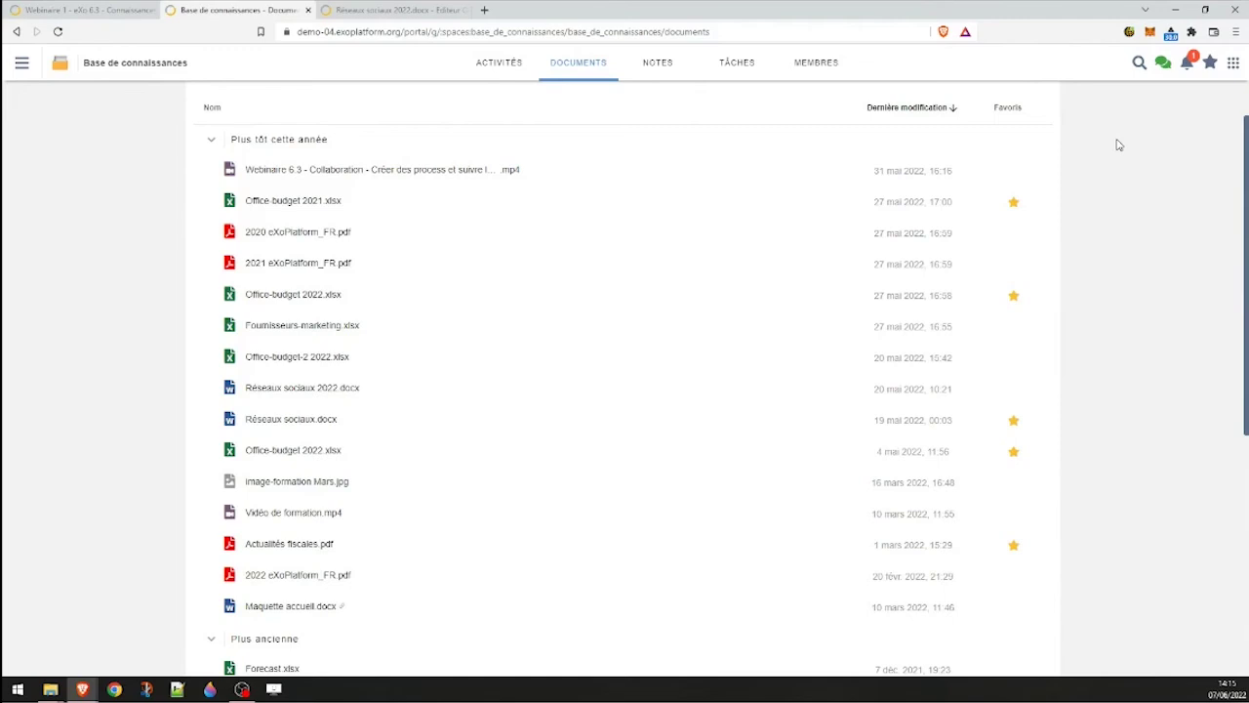
{"action": "left_click", "coordinate": [1233, 62]}
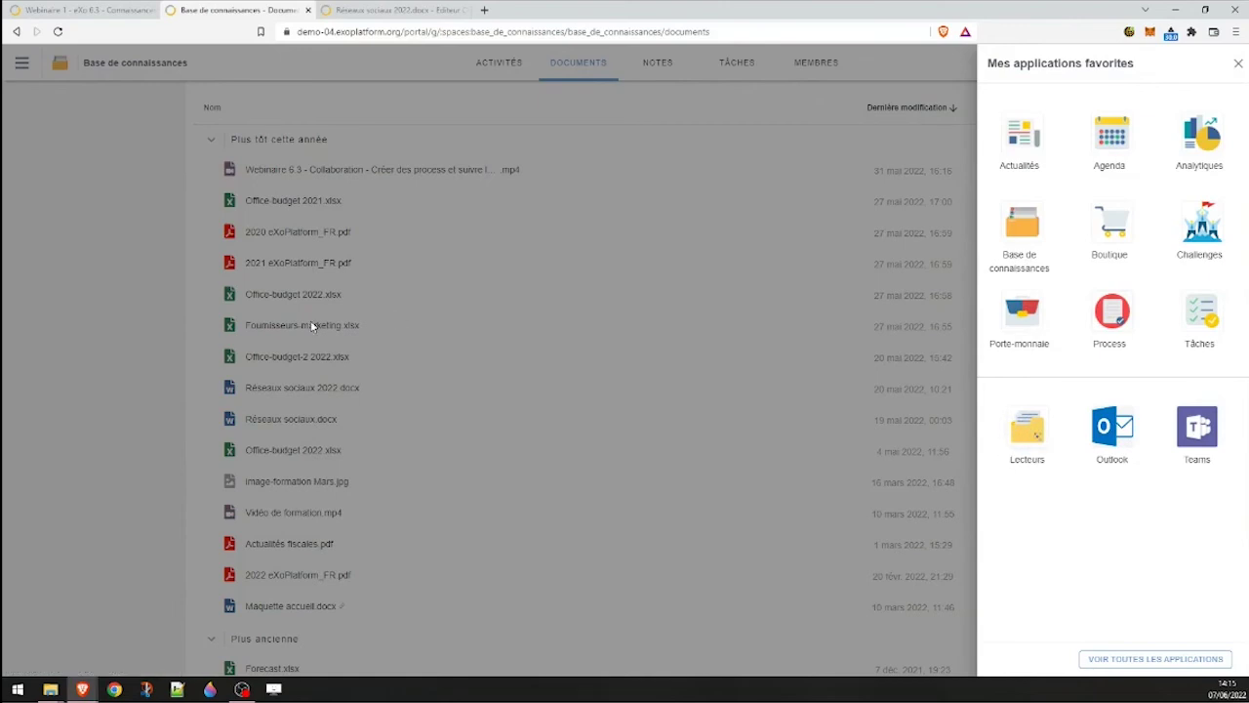
{"action": "left_click", "coordinate": [137, 316]}
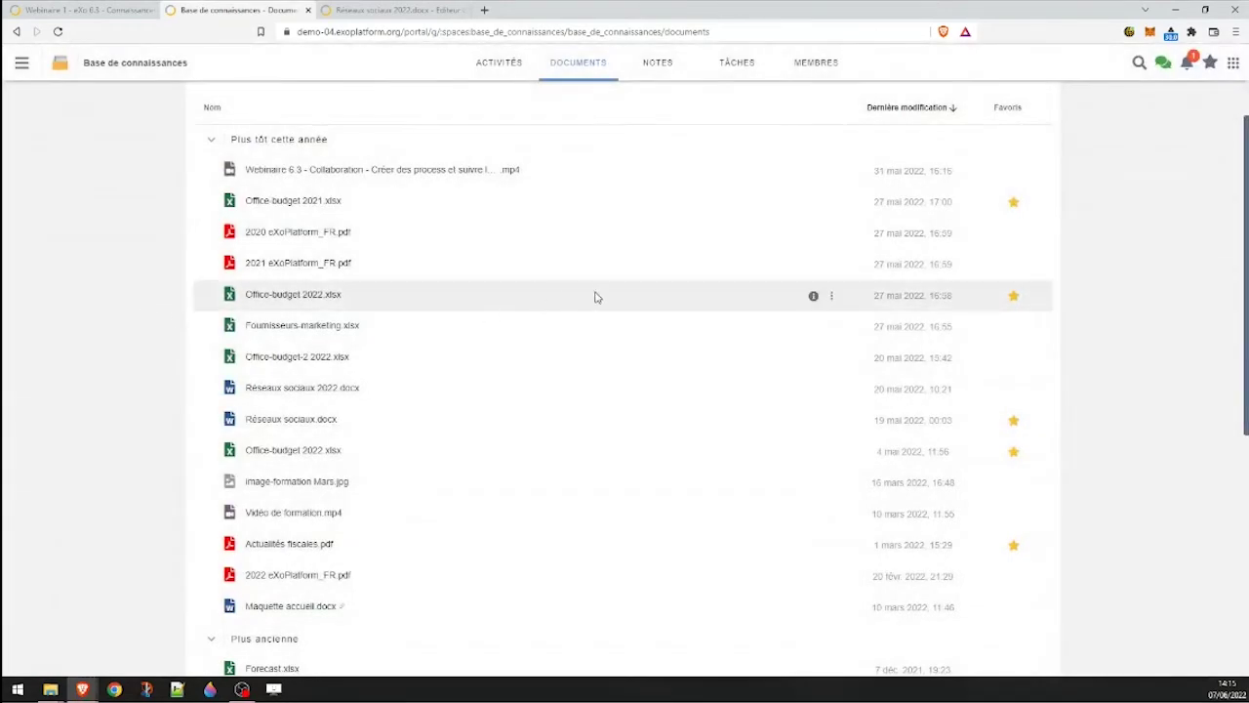
{"action": "scroll", "coordinate": [604, 303], "scroll_direction": "up", "scroll_amount": 1}
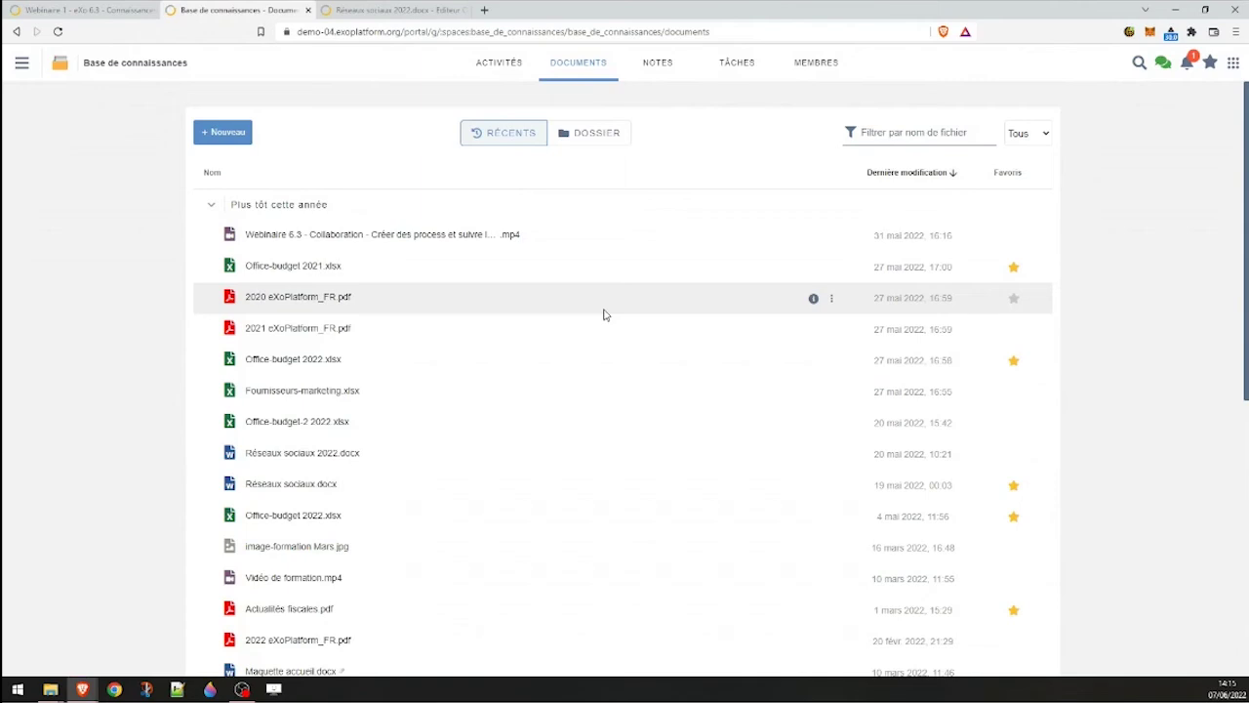
- Switch to the folder view and open Budget > Finance through the folder tree, closing the tree when done
{"action": "left_click", "coordinate": [591, 146]}
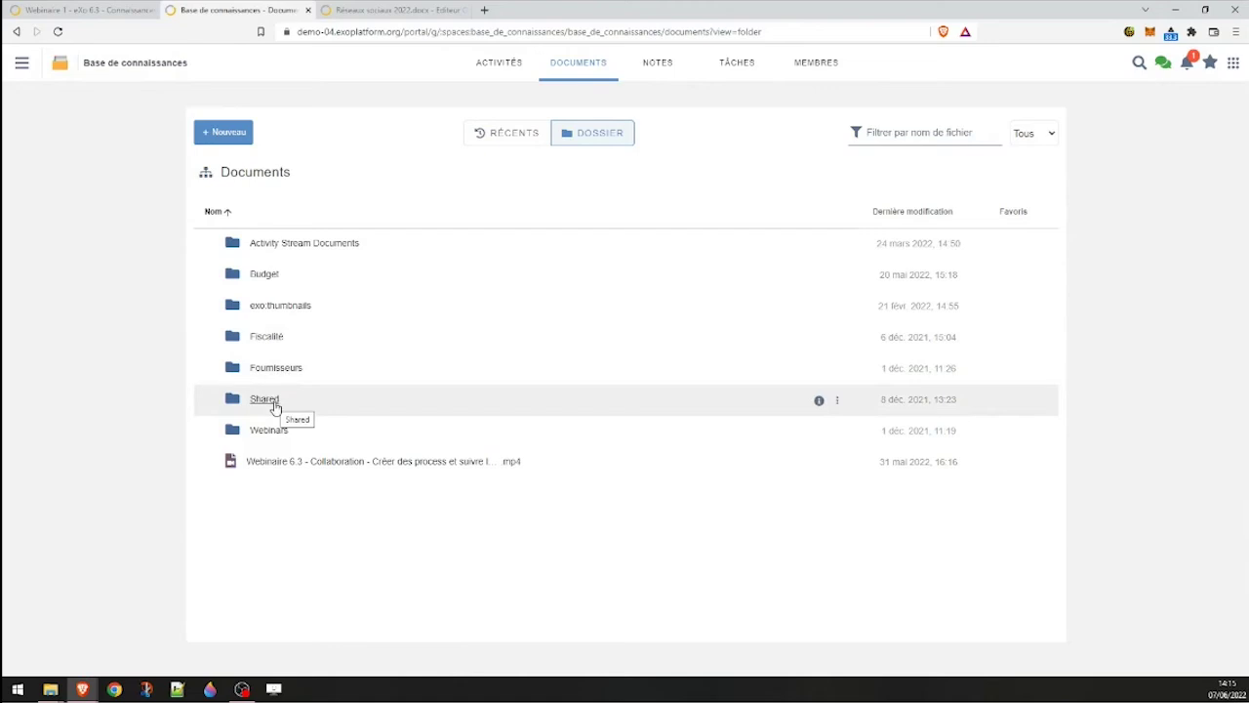
{"action": "left_click", "coordinate": [205, 175]}
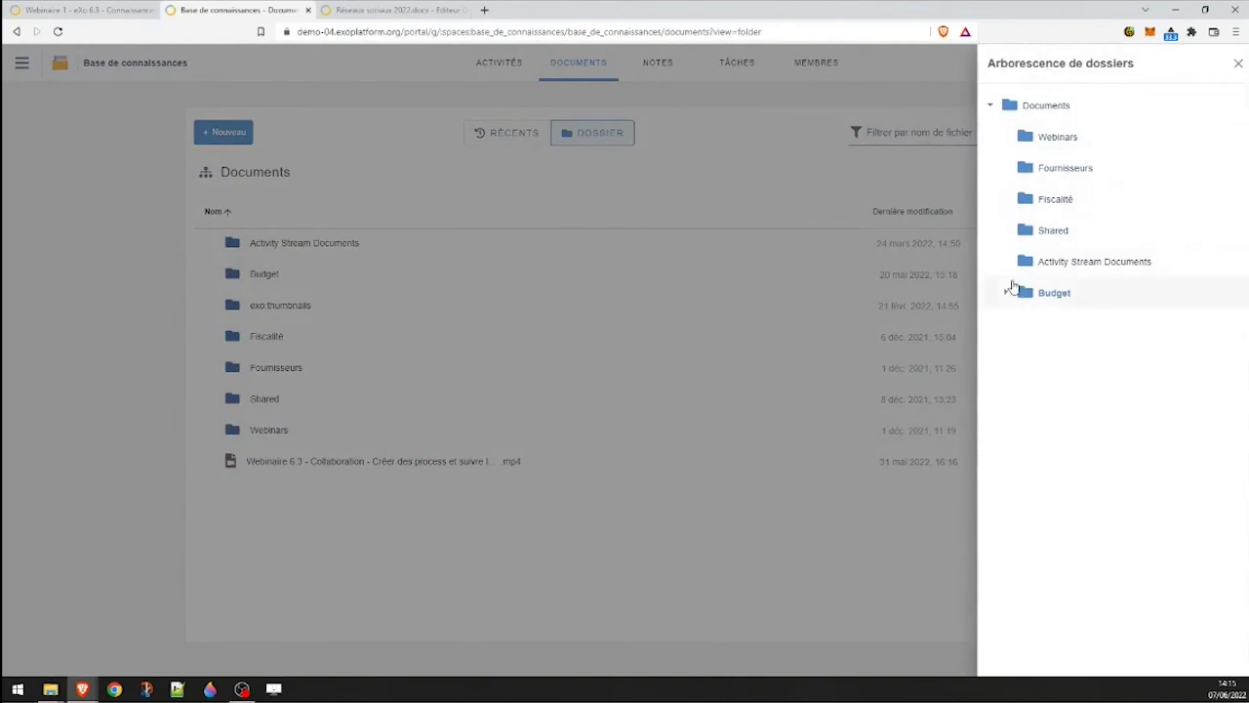
{"action": "left_click", "coordinate": [1005, 292]}
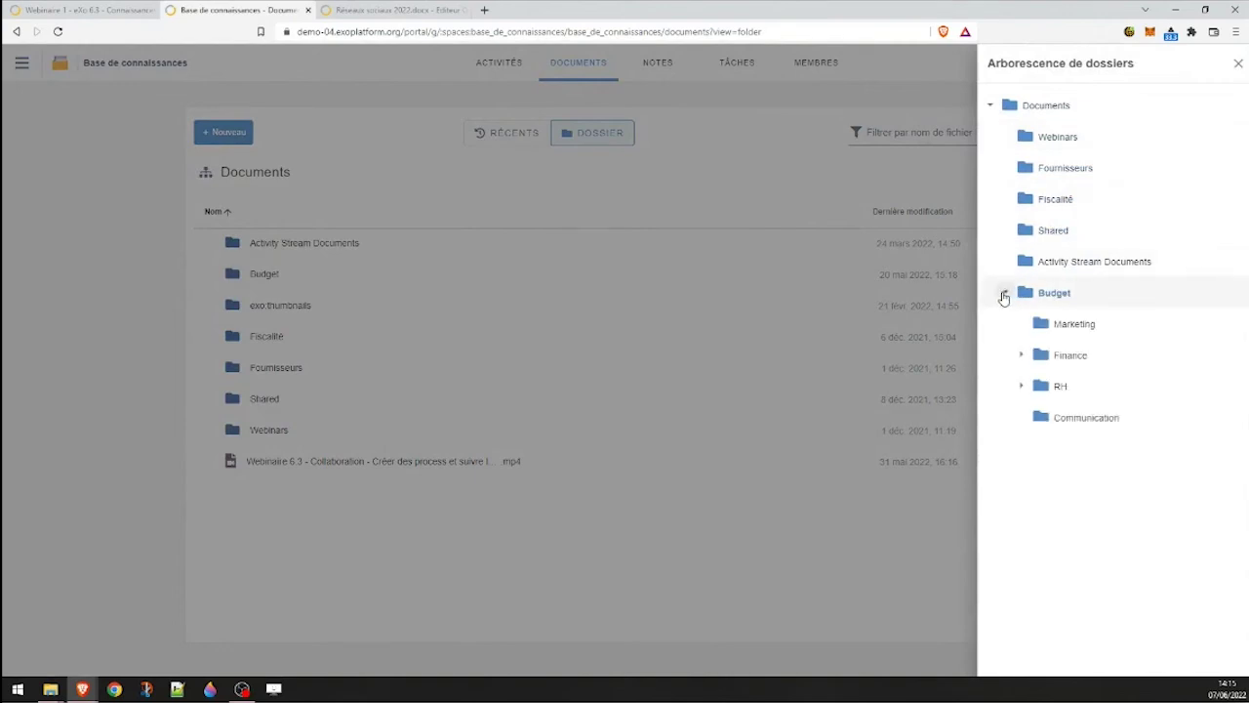
{"action": "left_click", "coordinate": [1020, 354]}
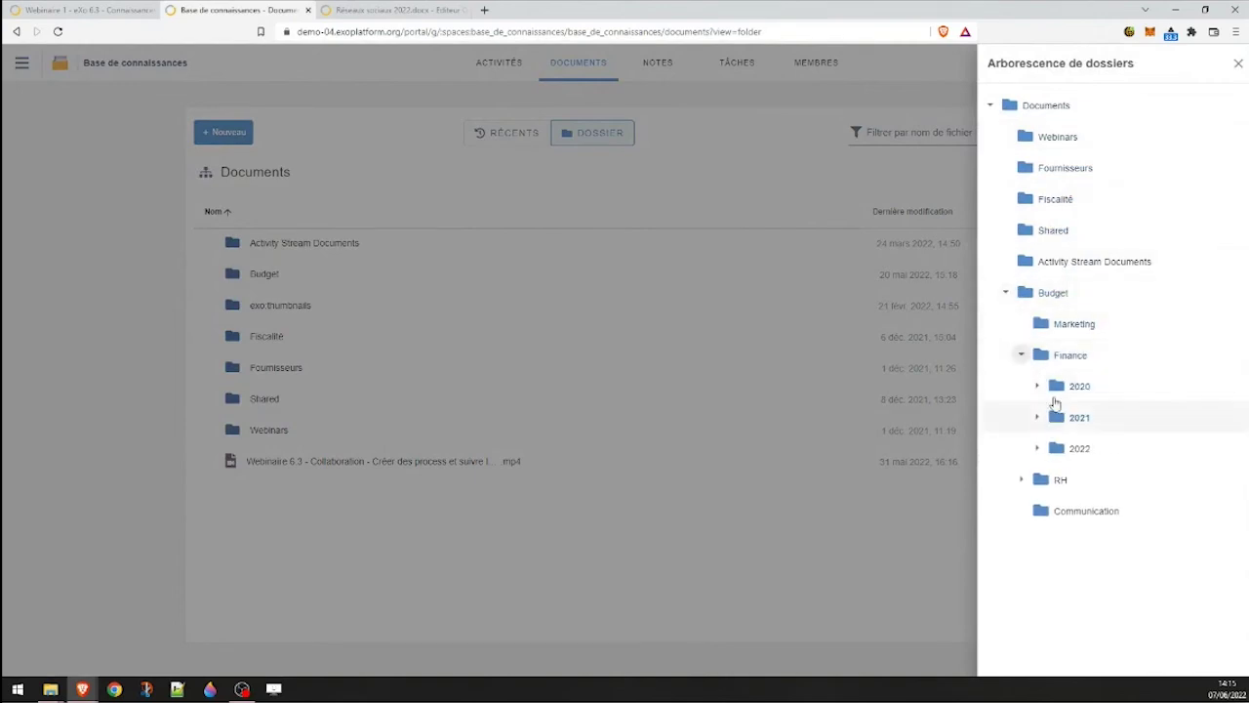
{"action": "left_click", "coordinate": [1063, 357]}
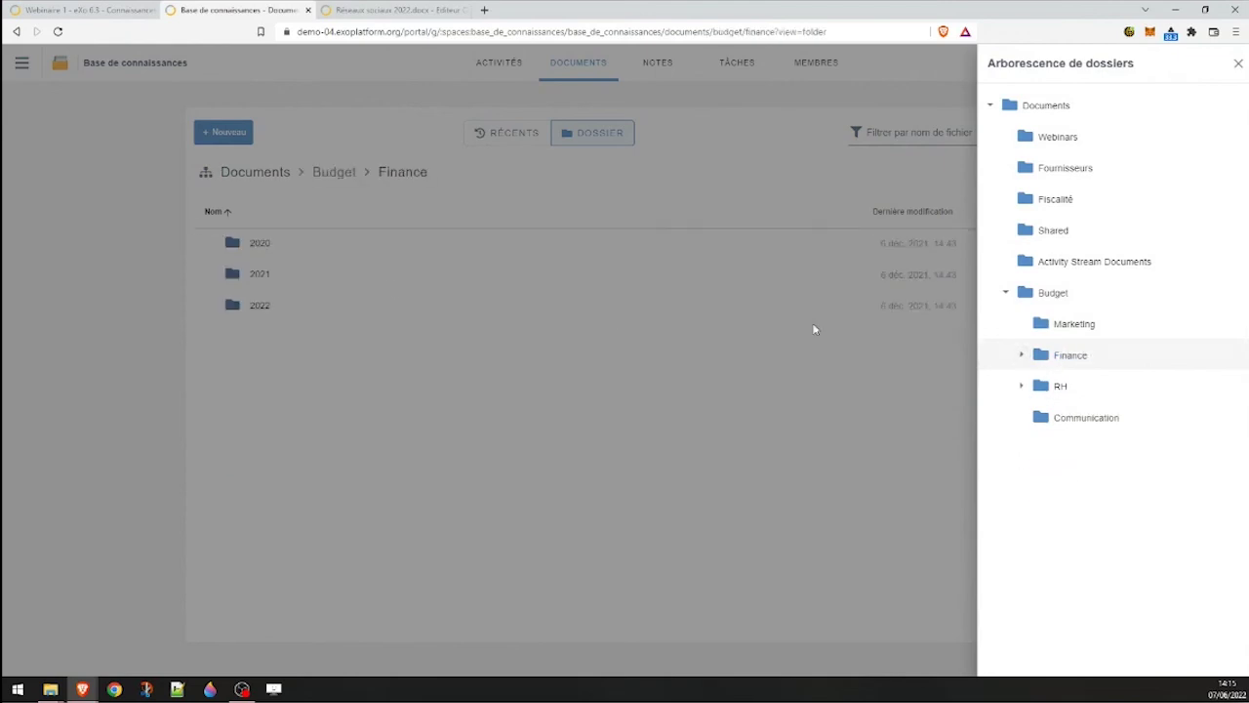
{"action": "left_click", "coordinate": [381, 281]}
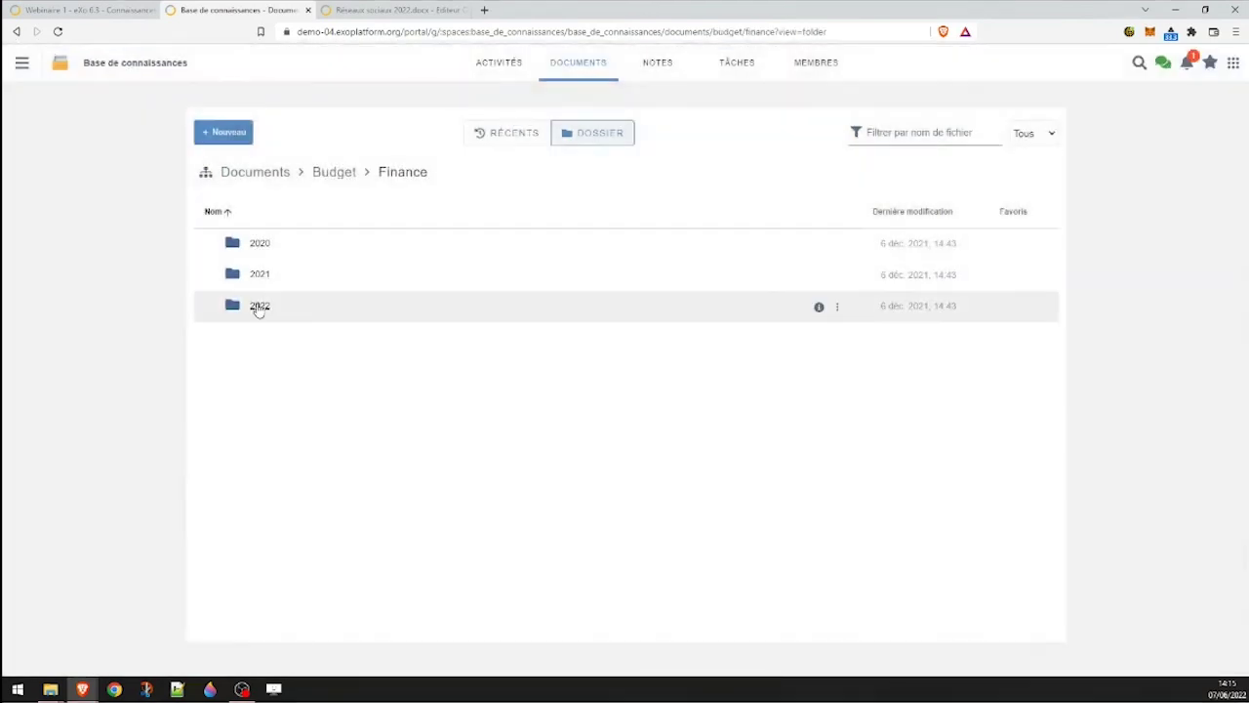
- Open the 2022 folder, go back to Finance through the breadcrumb path, and reopen 2022
{"action": "left_click", "coordinate": [259, 306]}
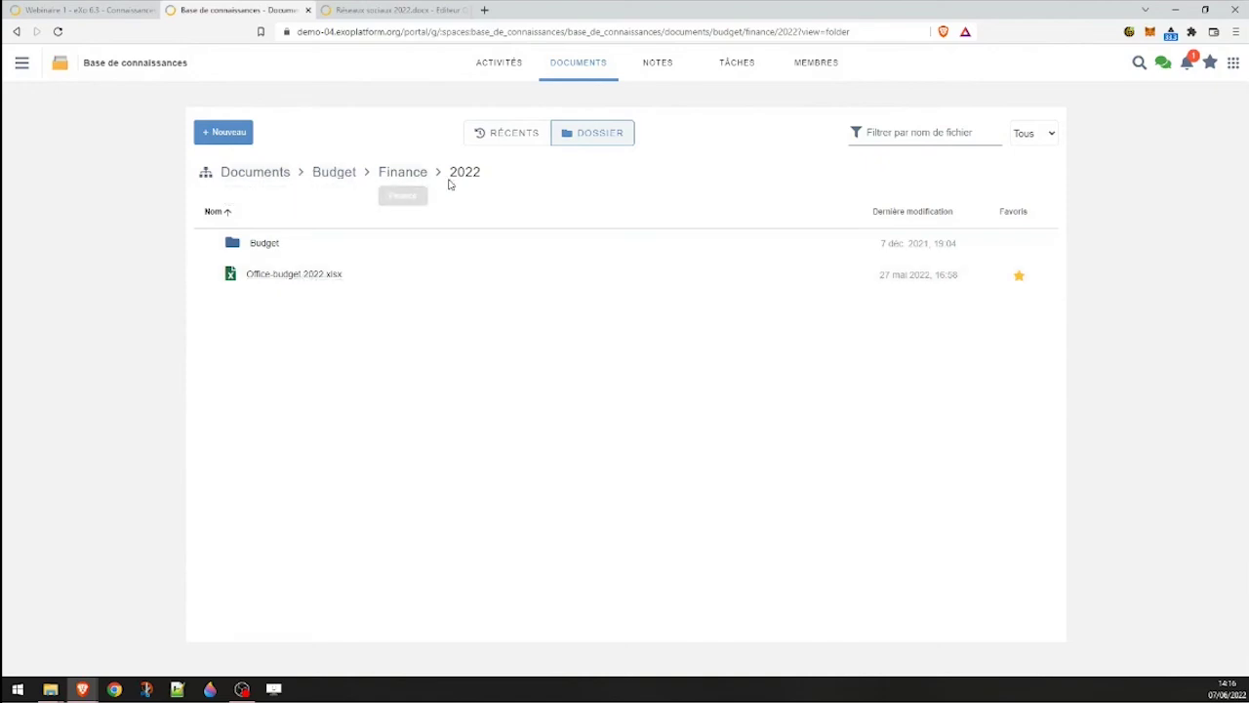
{"action": "left_click", "coordinate": [401, 172]}
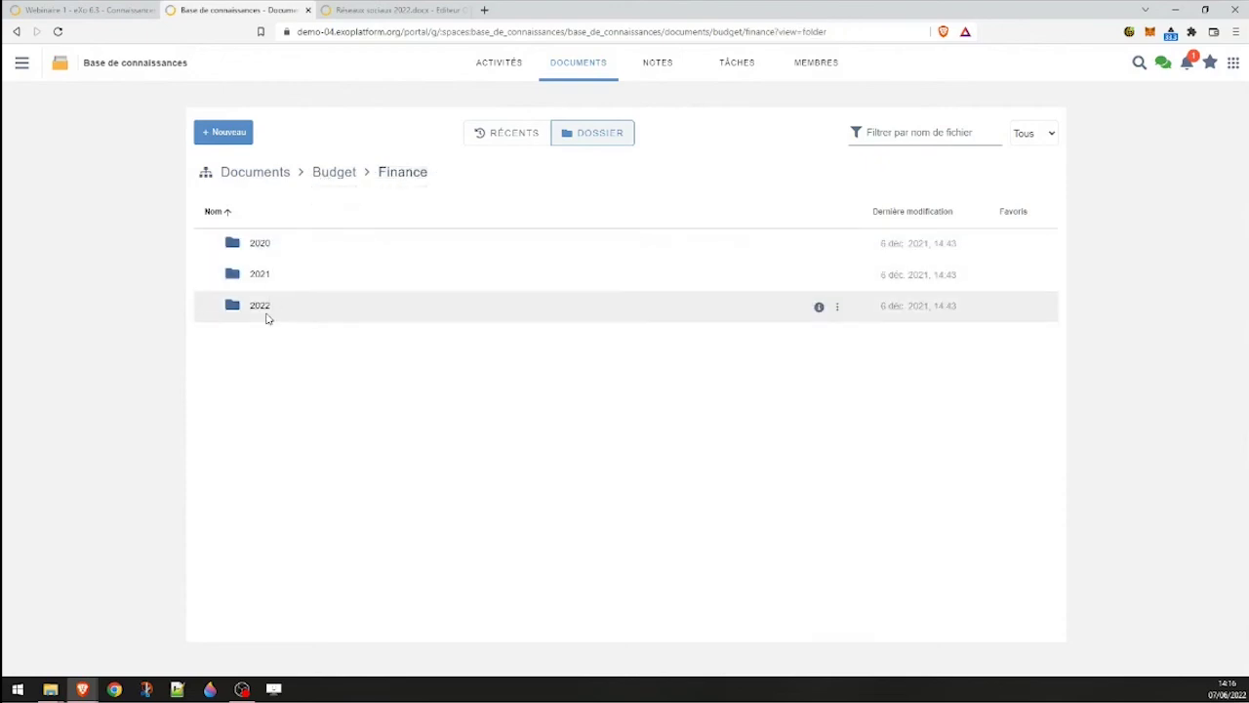
{"action": "left_click", "coordinate": [269, 318]}
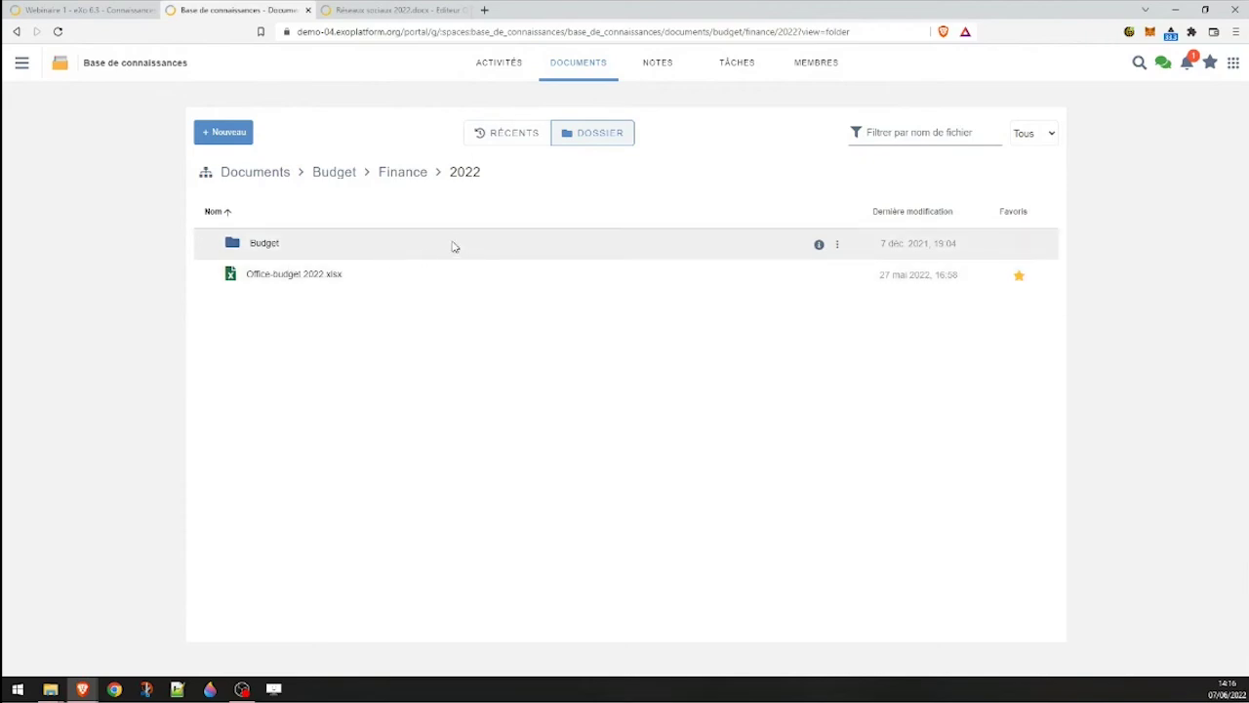
- View the actions available for the Budget subfolder inside 2022 without choosing one
{"action": "left_click", "coordinate": [836, 244]}
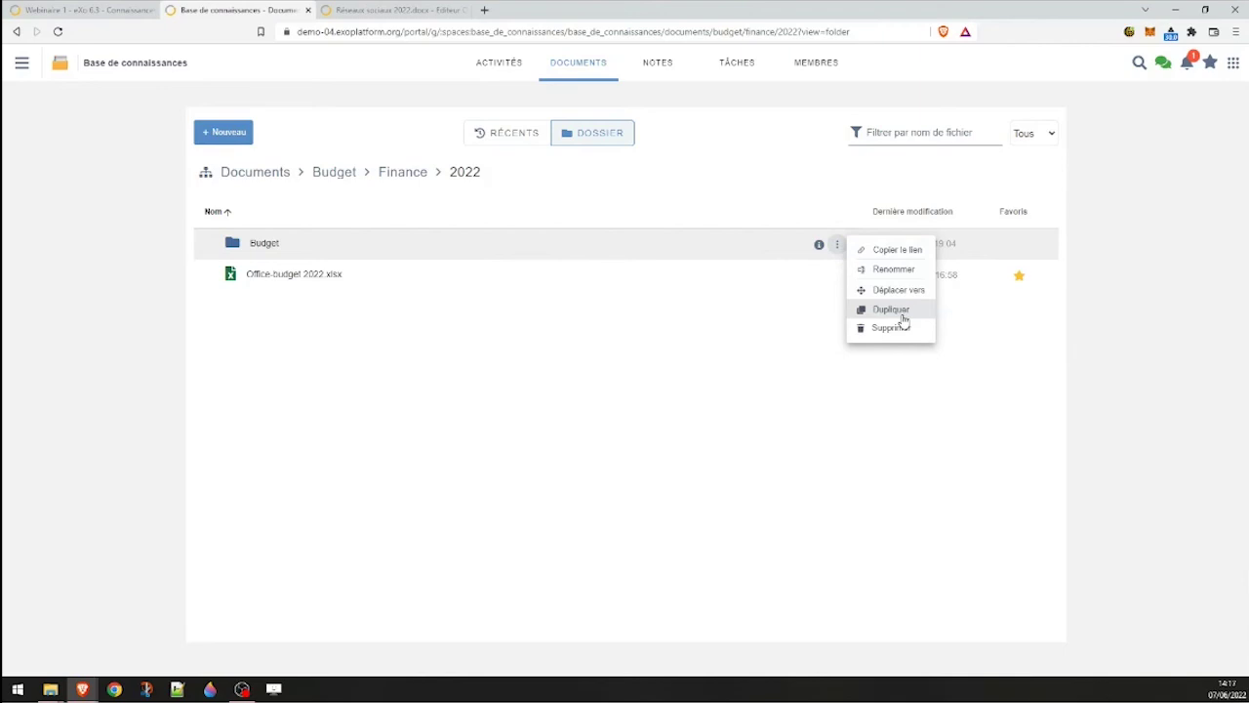
{"action": "left_click", "coordinate": [244, 338]}
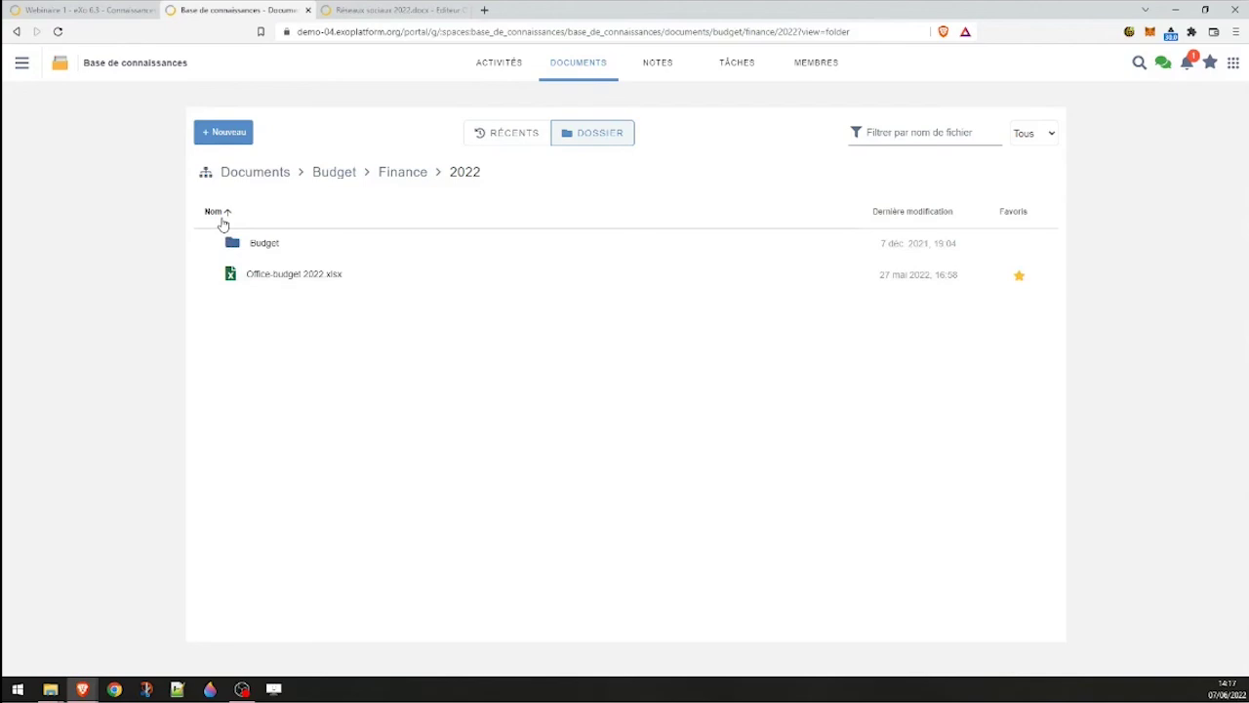
- Create a new Word document named "Mon fichier word" in the 2022 folder and return to the Base de connaissances documents
{"action": "left_click", "coordinate": [237, 141]}
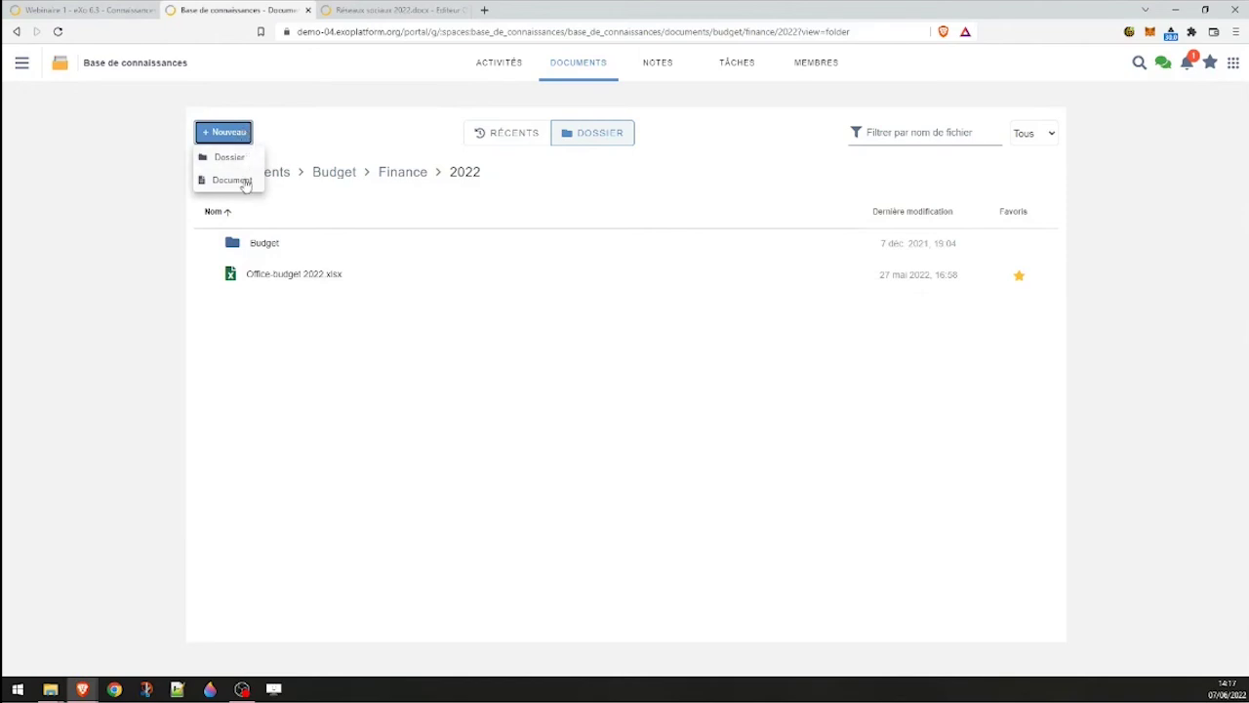
{"action": "left_click", "coordinate": [232, 180]}
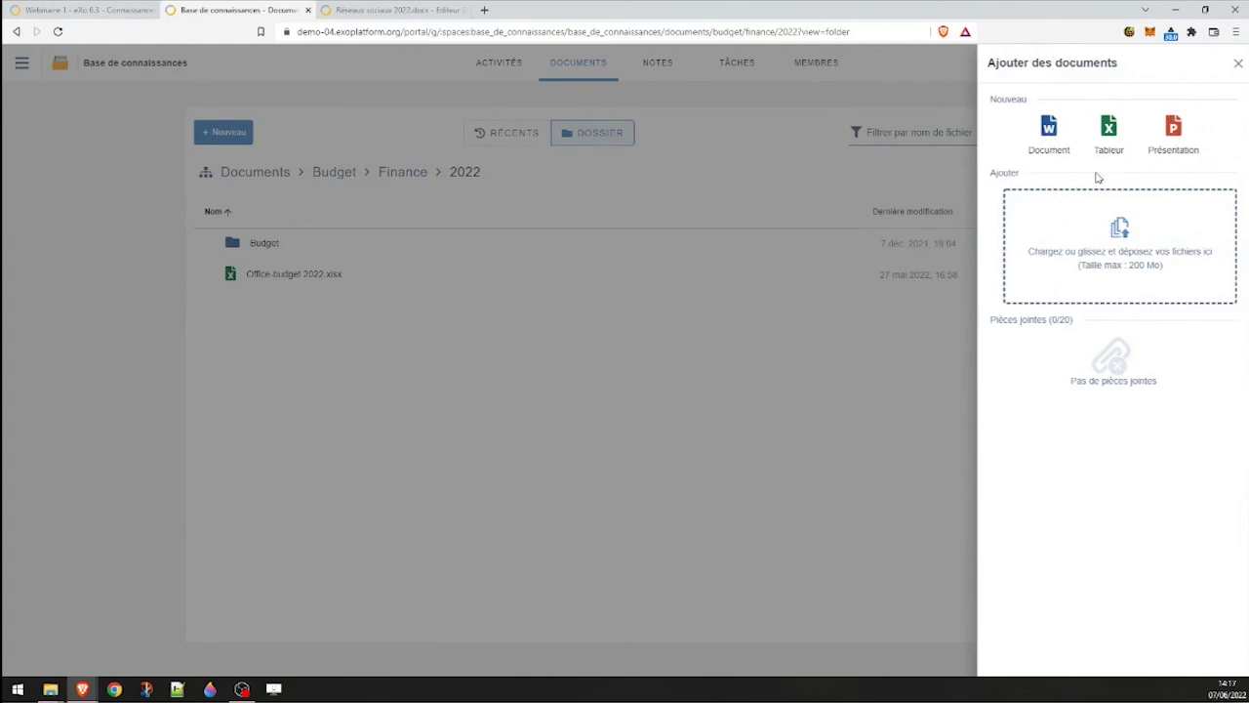
{"action": "left_click", "coordinate": [1049, 131]}
{"action": "type", "text": "Mon fichier word"}
{"action": "left_click", "coordinate": [1189, 176]}
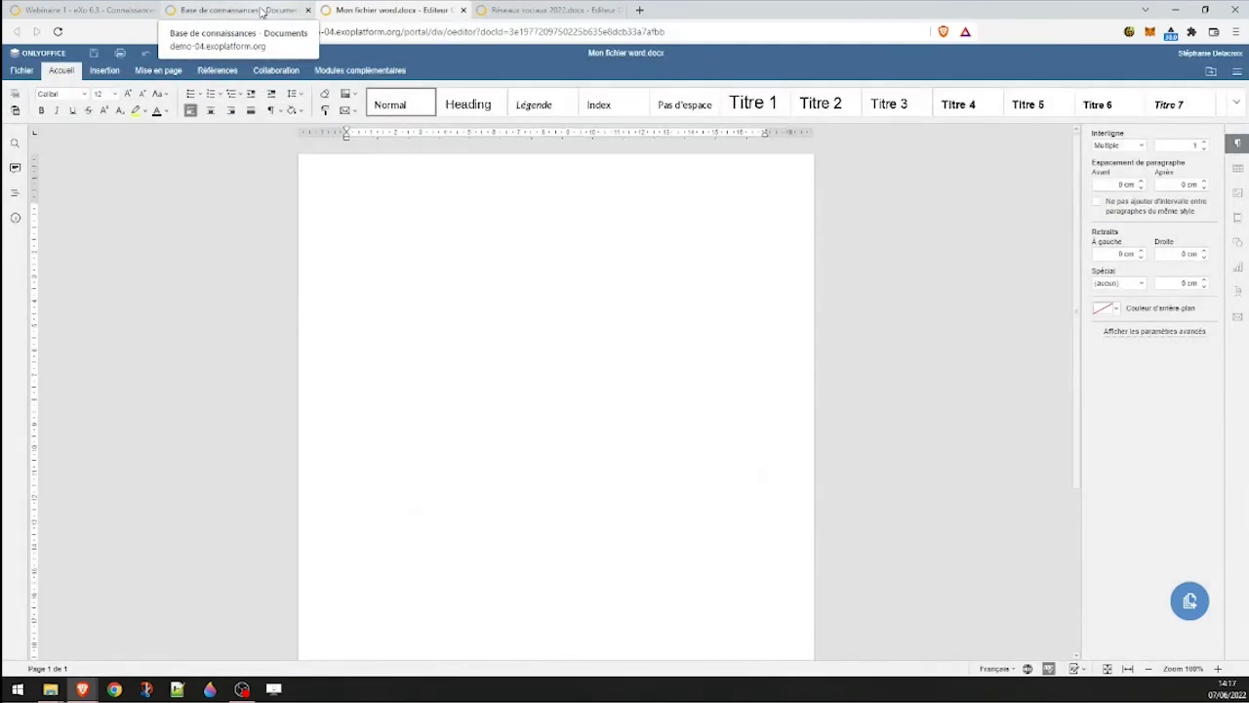
{"action": "left_click", "coordinate": [262, 12]}
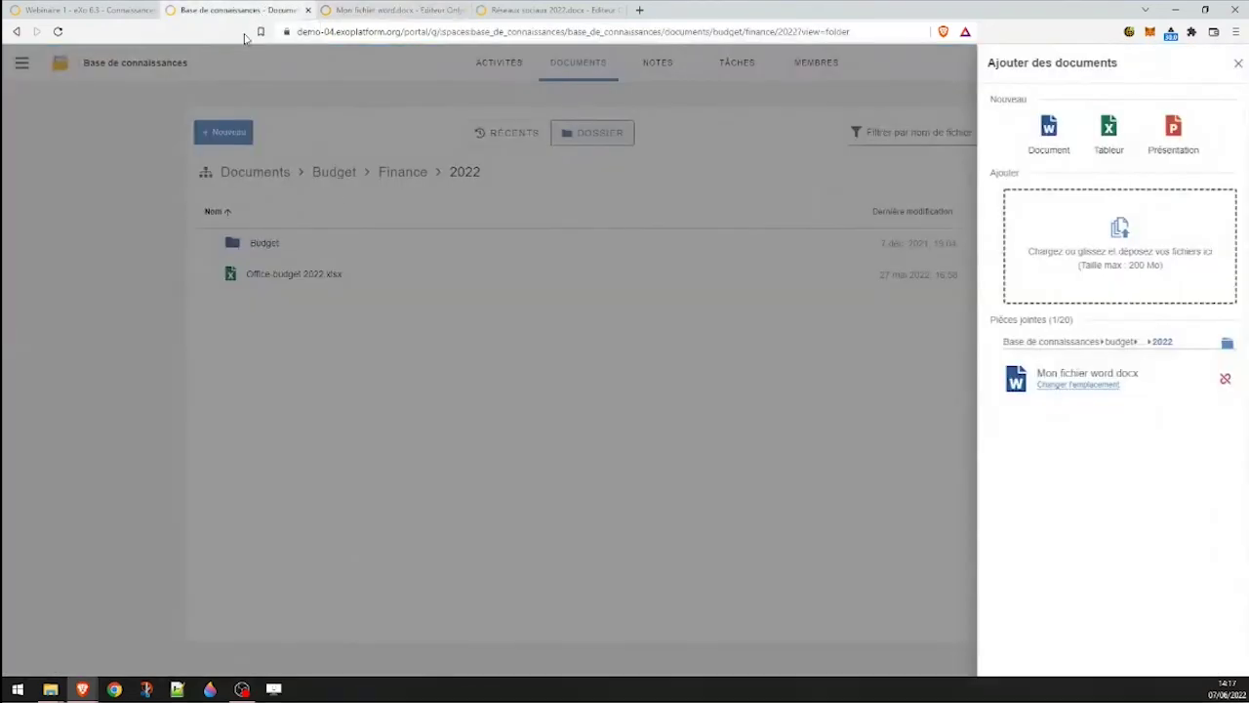
- Upload shortcut-script-app.png from Téléchargements to the 2022 folder and close the document-adding pane
{"action": "left_click", "coordinate": [1129, 237]}
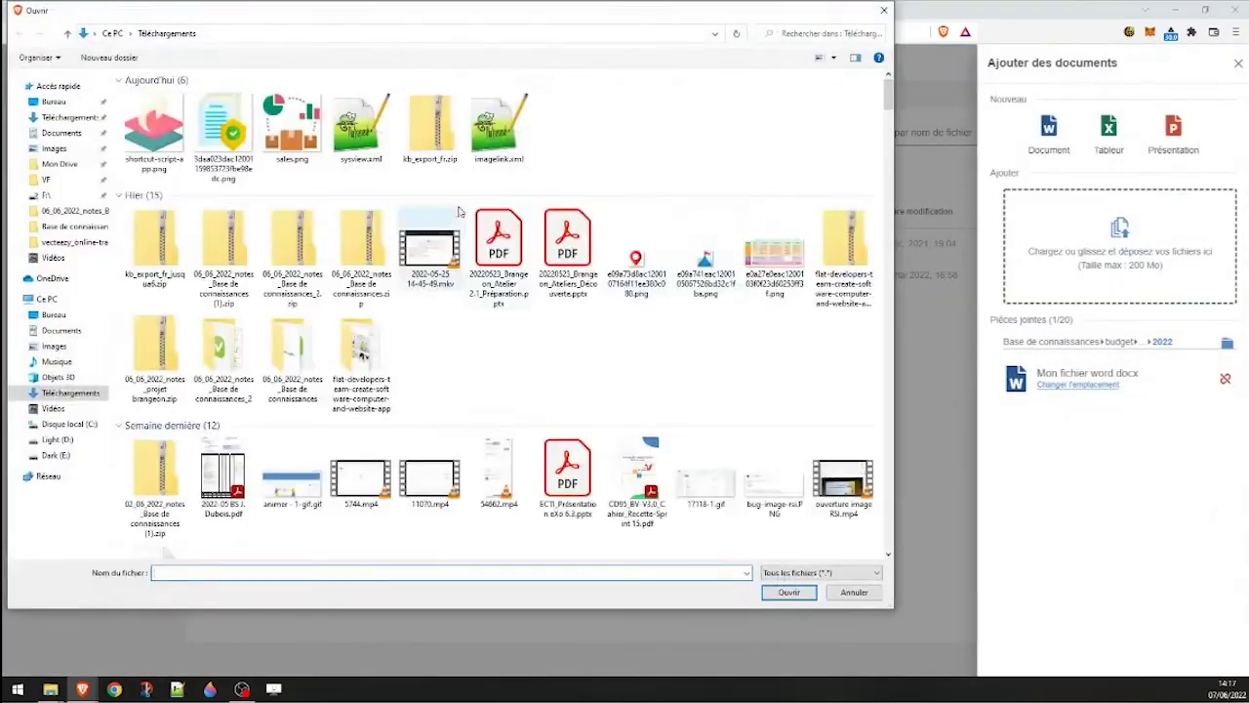
{"action": "left_click", "coordinate": [153, 127]}
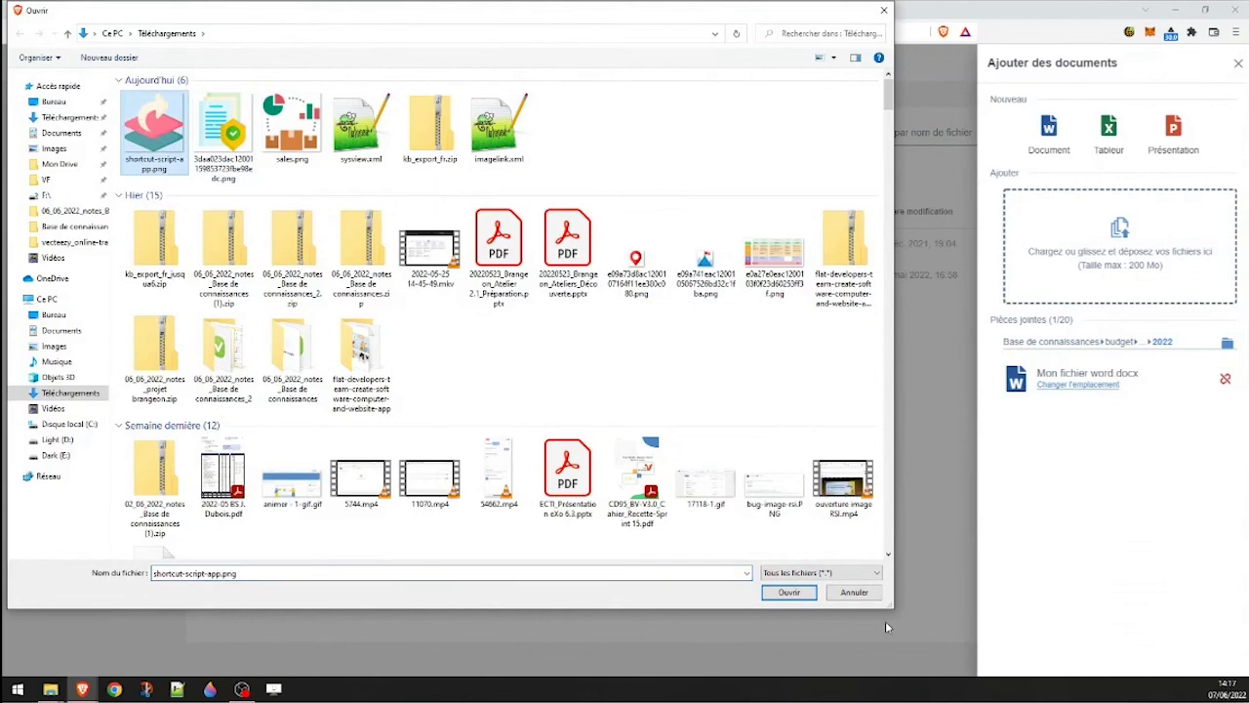
{"action": "left_click", "coordinate": [788, 591]}
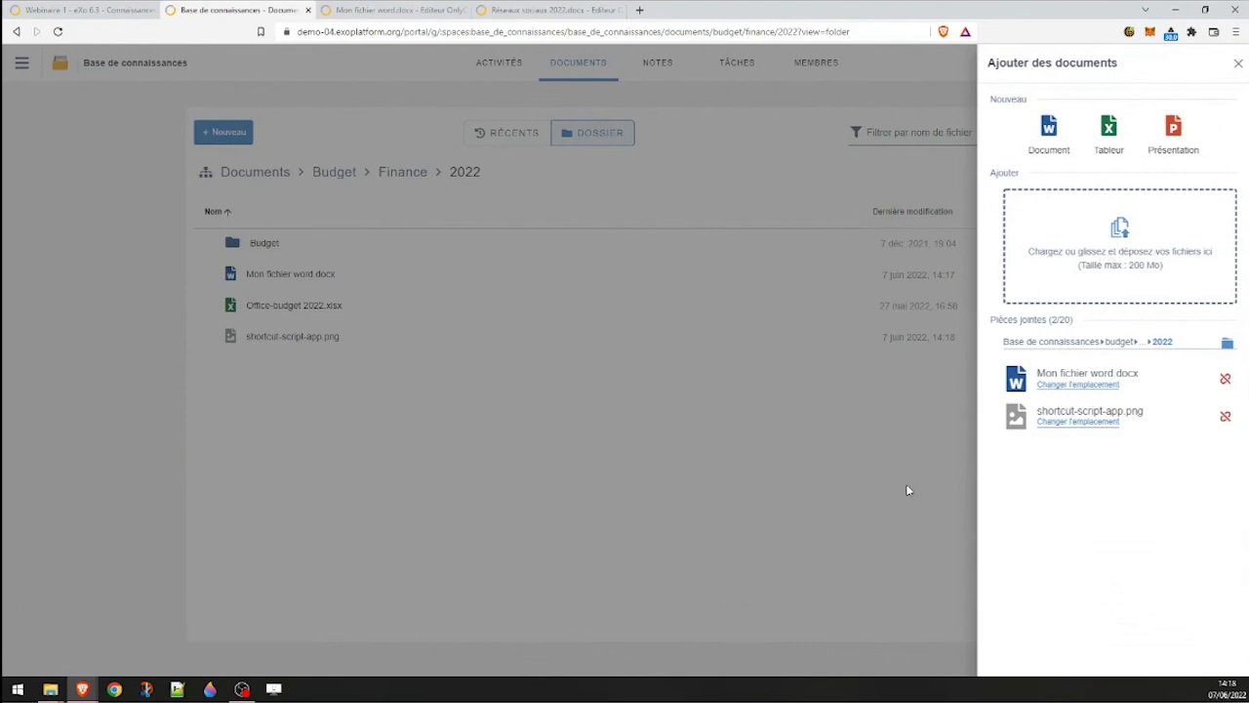
{"action": "left_click", "coordinate": [327, 359]}
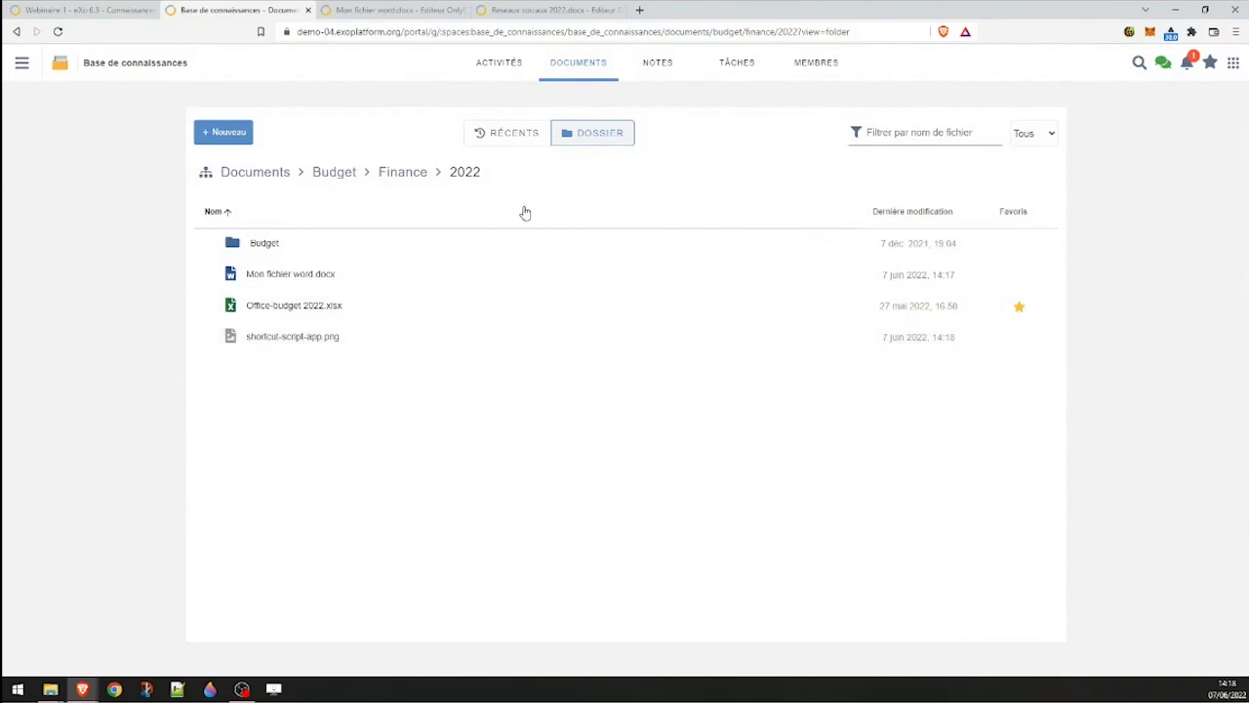
- Show the recent documents view and check the options for adding documents from there, closing them without adding anything
{"action": "left_click", "coordinate": [511, 136]}
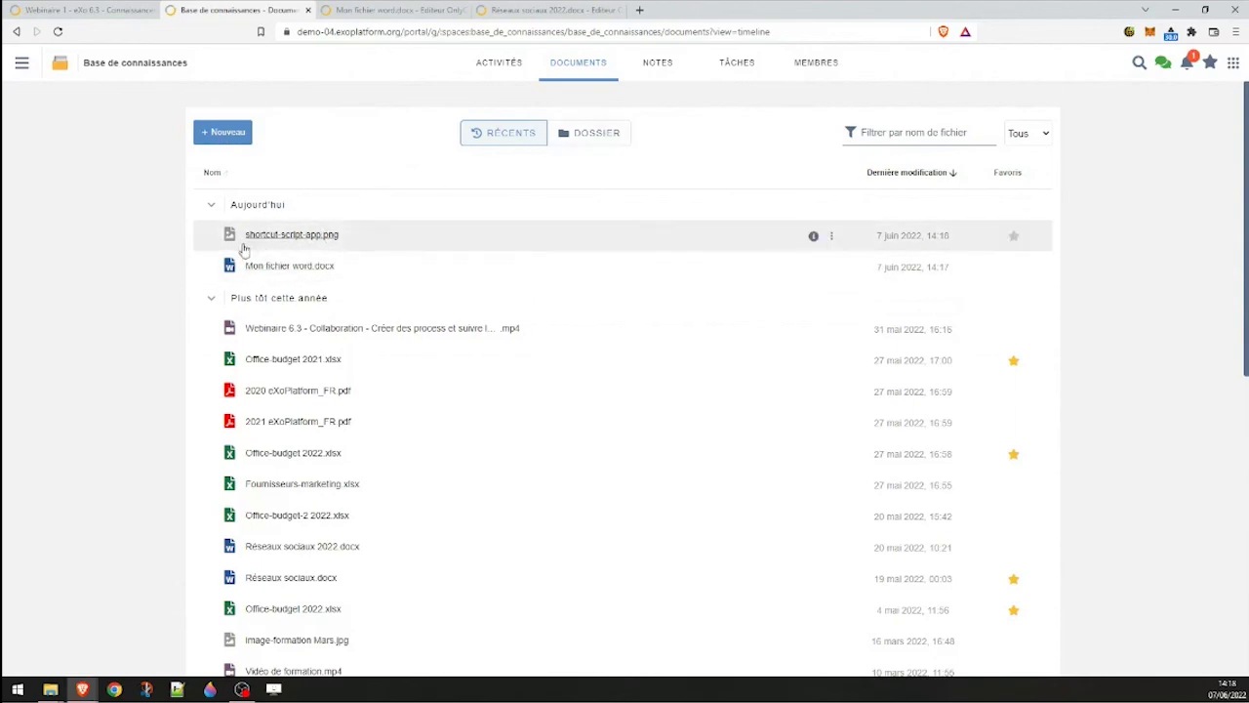
{"action": "left_click", "coordinate": [241, 144]}
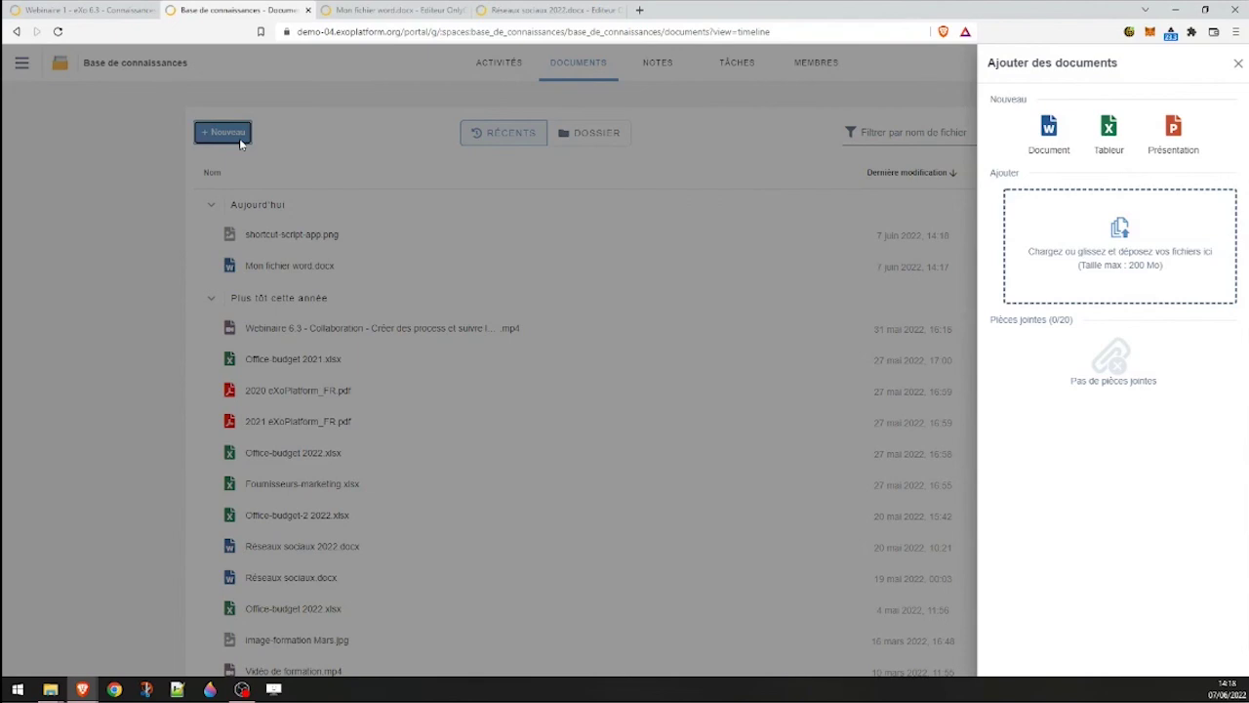
{"action": "left_click", "coordinate": [347, 126]}
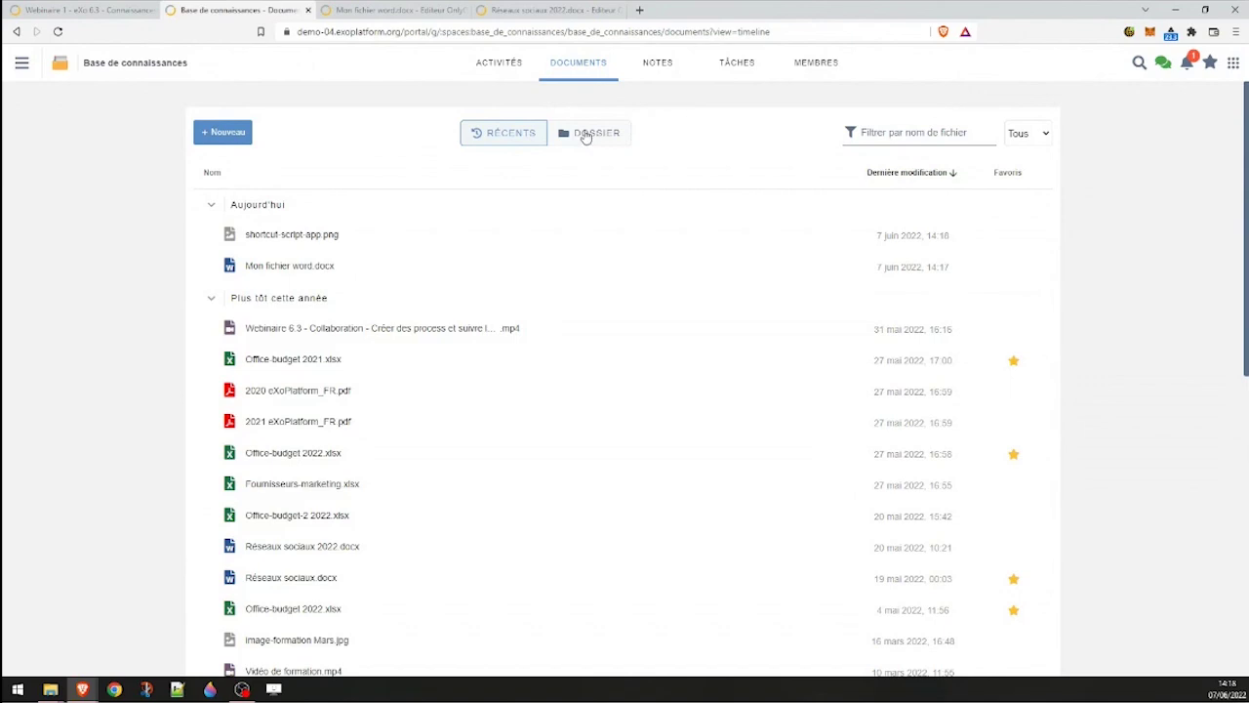
- Switch to the webinar presentation and advance to the "Perspectives" slide
{"action": "left_click", "coordinate": [85, 9]}
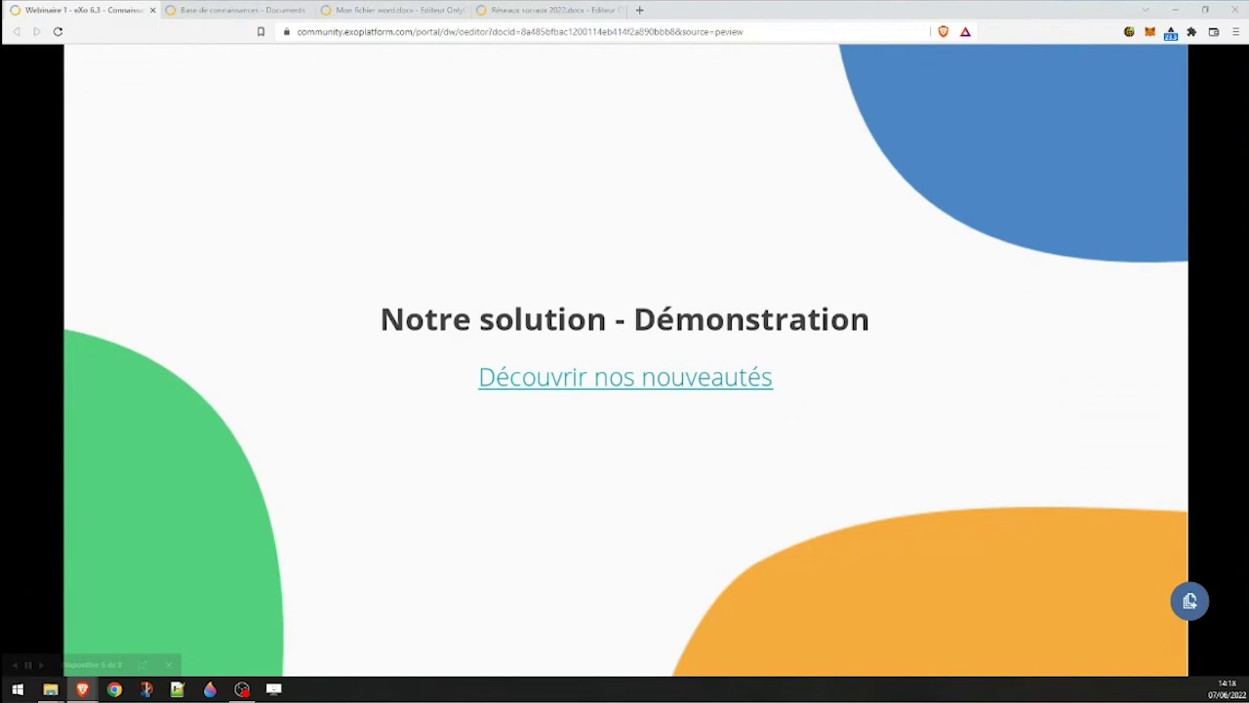
{"action": "left_click", "coordinate": [559, 270]}
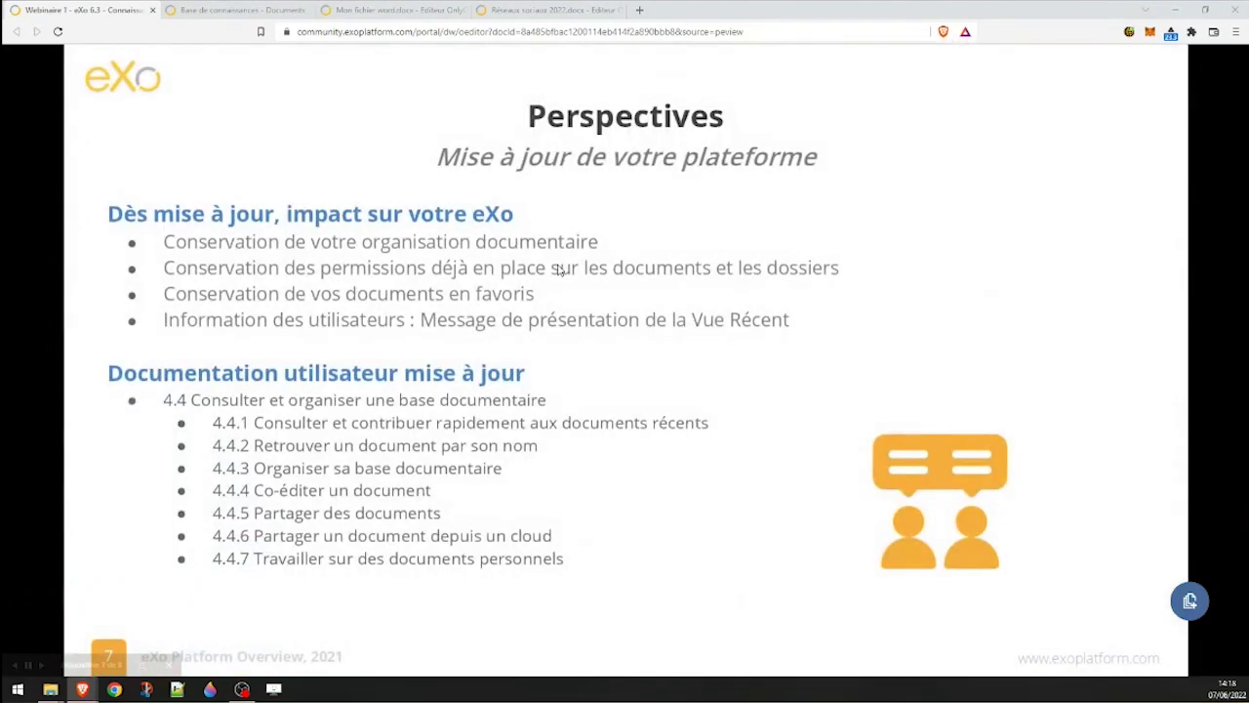